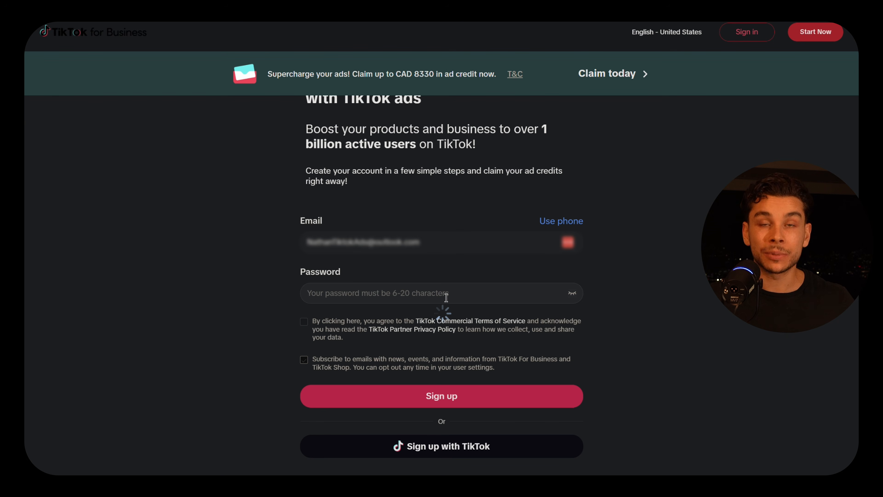
Scroll back to the top of the Business Center home dashboard.
{"action": "scroll", "coordinate": [442, 378], "scroll_direction": "up", "scroll_amount": 2}
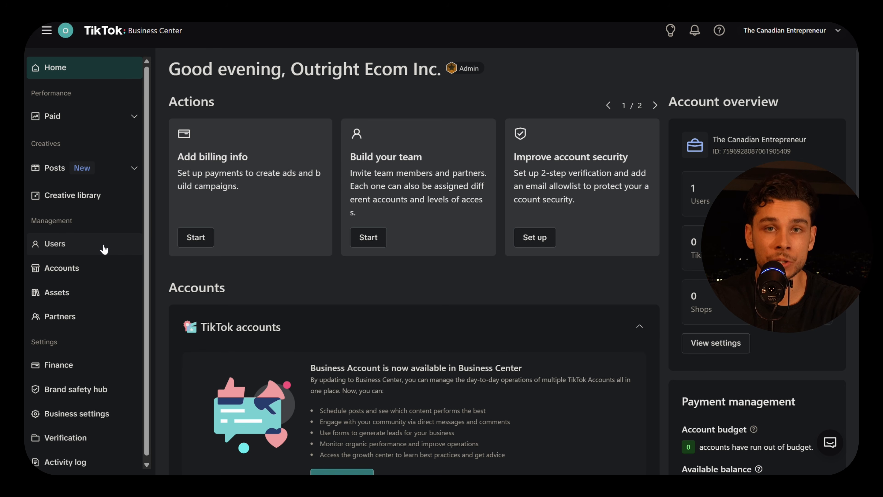
Go to Ads Manager from the business tools menu.
{"action": "left_click", "coordinate": [46, 31]}
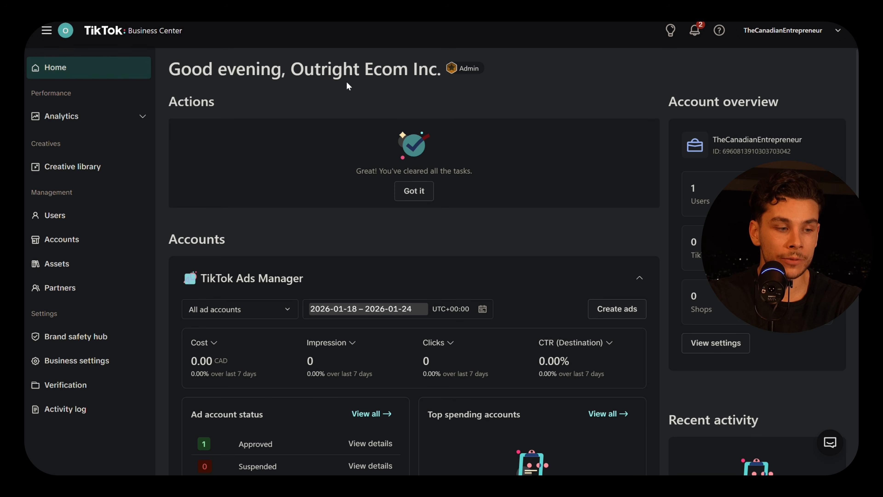
{"action": "left_click", "coordinate": [46, 30]}
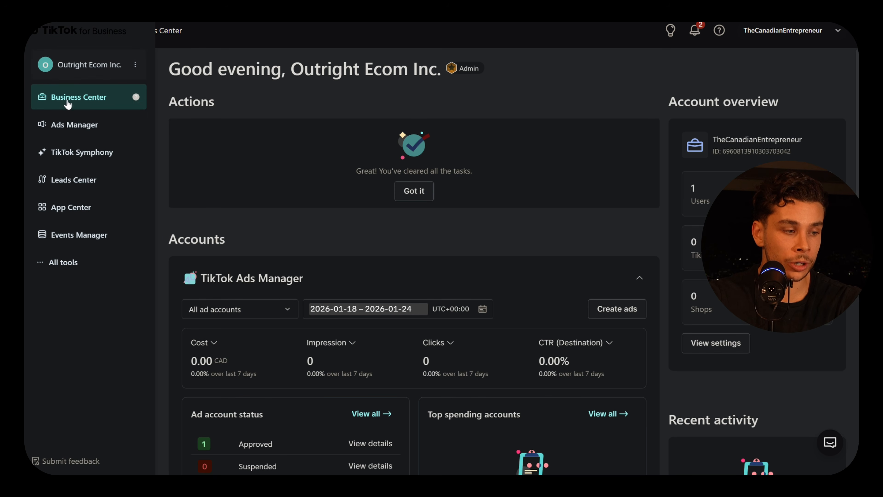
{"action": "left_click", "coordinate": [74, 129]}
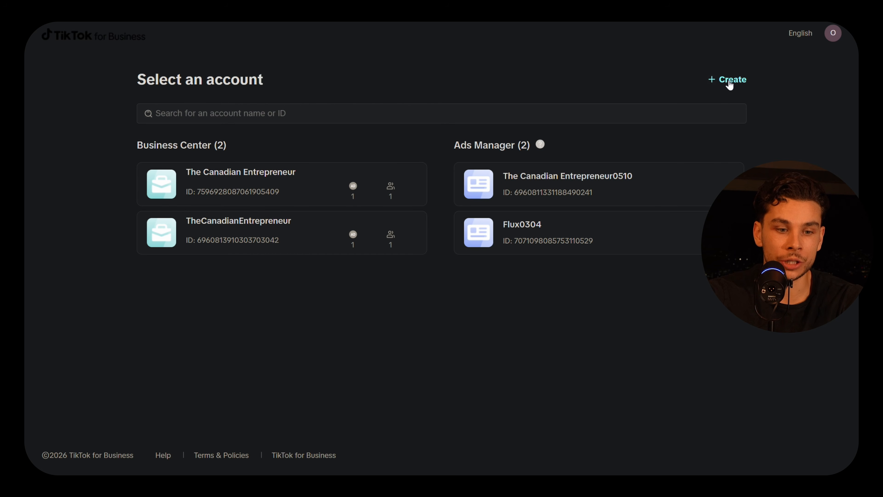
Create a new ad account, accepting the beta tester agreement, to reach the Campaigns table.
{"action": "left_click", "coordinate": [727, 81]}
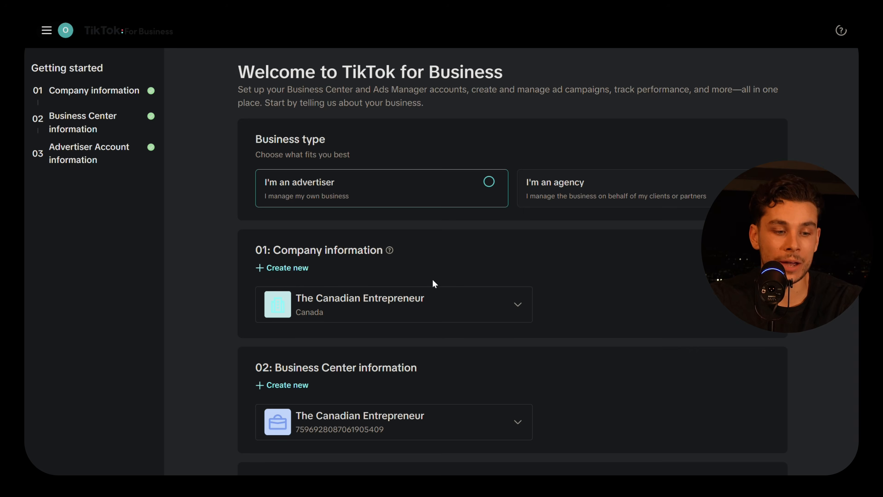
{"action": "scroll", "coordinate": [432, 279], "scroll_direction": "down", "scroll_amount": 5}
{"action": "left_click", "coordinate": [261, 446]}
{"action": "left_click", "coordinate": [755, 435]}
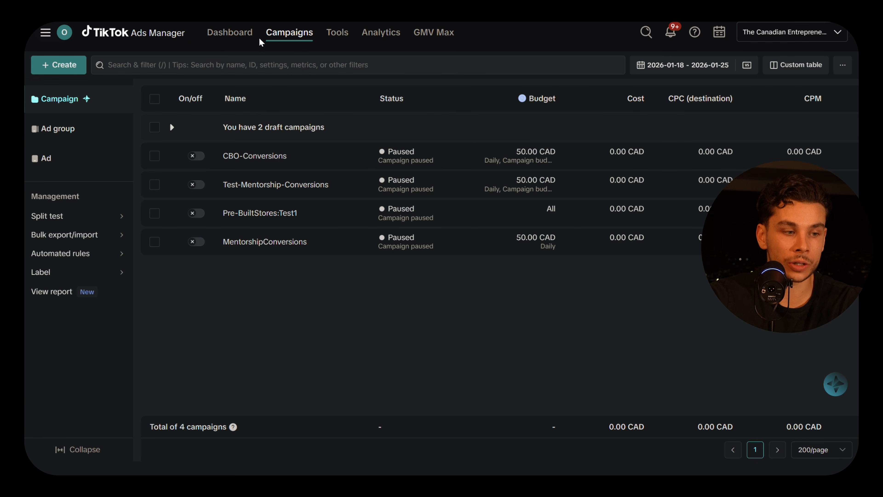
{"action": "left_click", "coordinate": [255, 41]}
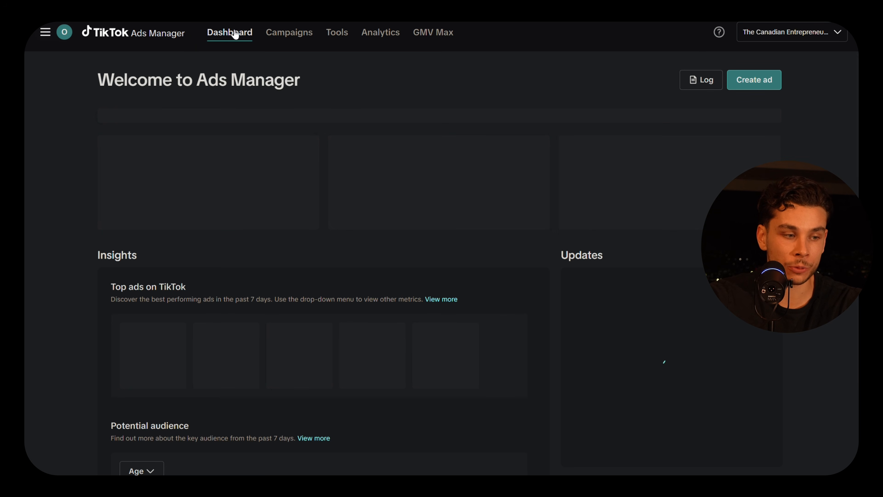
{"action": "scroll", "coordinate": [223, 260], "scroll_direction": "down", "scroll_amount": 4}
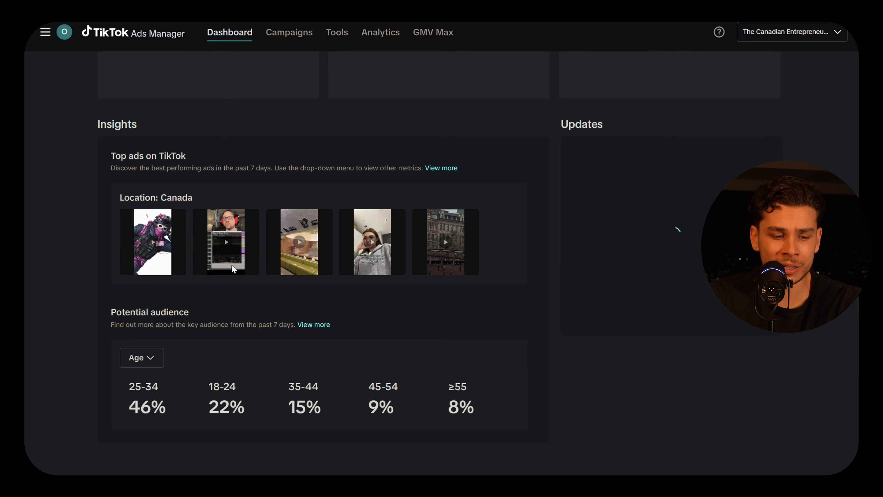
{"action": "scroll", "coordinate": [301, 293], "scroll_direction": "down", "scroll_amount": 3}
{"action": "scroll", "coordinate": [301, 293], "scroll_direction": "down", "scroll_amount": 1}
{"action": "scroll", "coordinate": [219, 321], "scroll_direction": "up", "scroll_amount": 4}
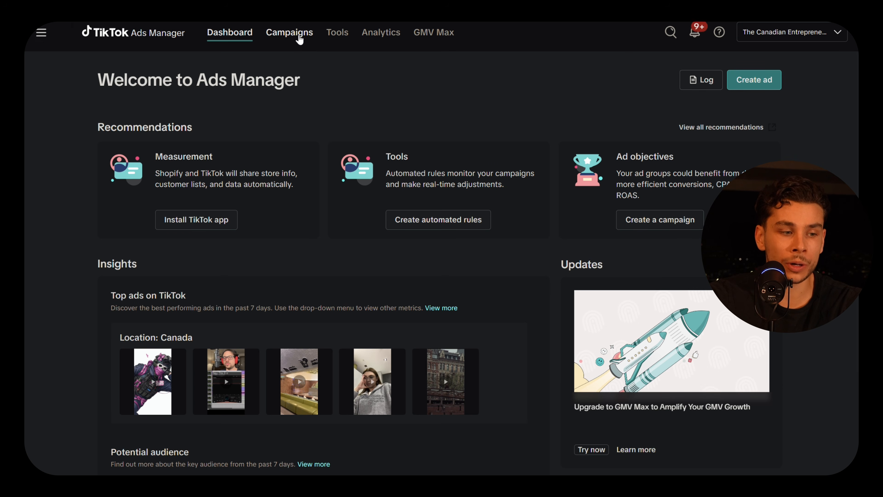
{"action": "left_click", "coordinate": [305, 41]}
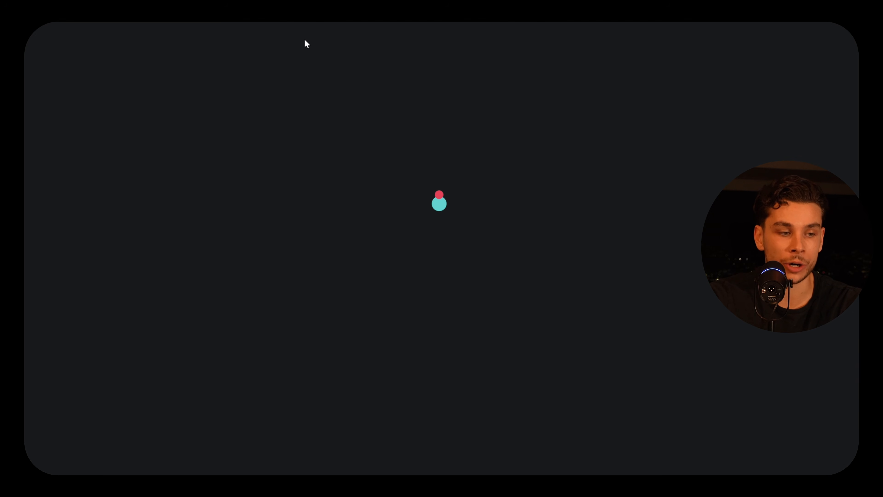
{"action": "mouse_move", "coordinate": [283, 37]}
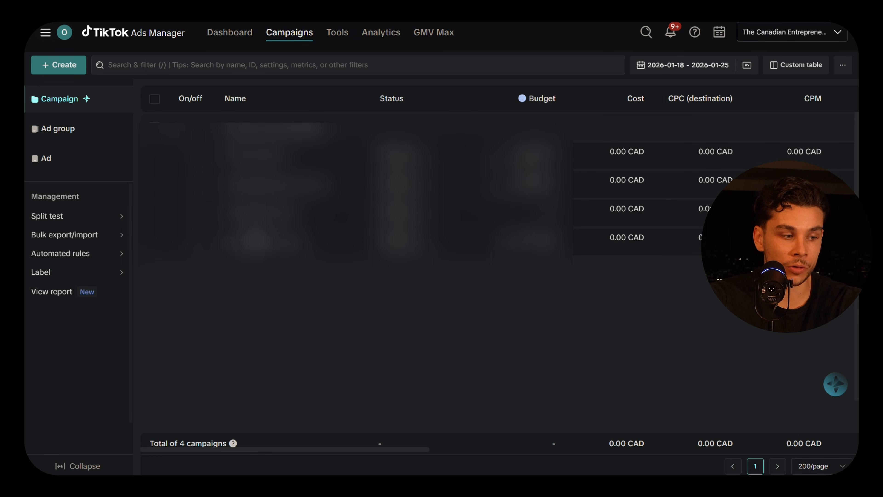
Start a new campaign with Sales as the advertising objective.
{"action": "left_click", "coordinate": [78, 71]}
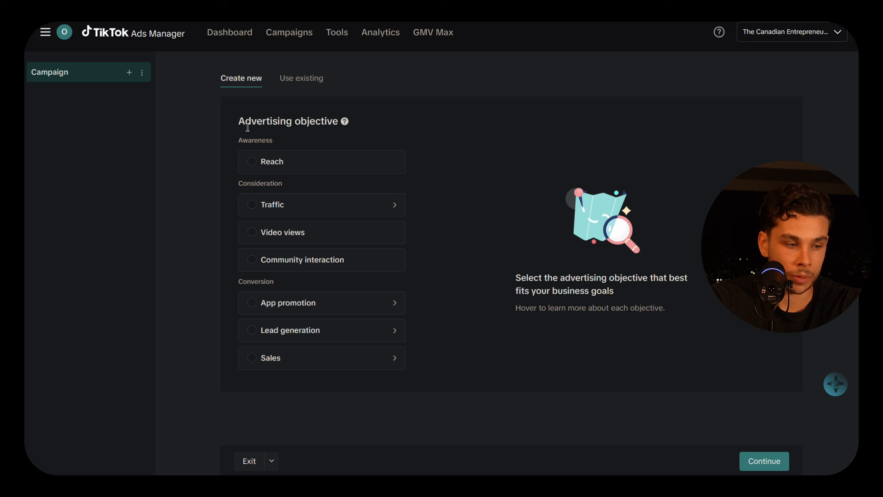
{"action": "left_click_drag", "start_coordinate": [239, 121], "coordinate": [339, 120]}
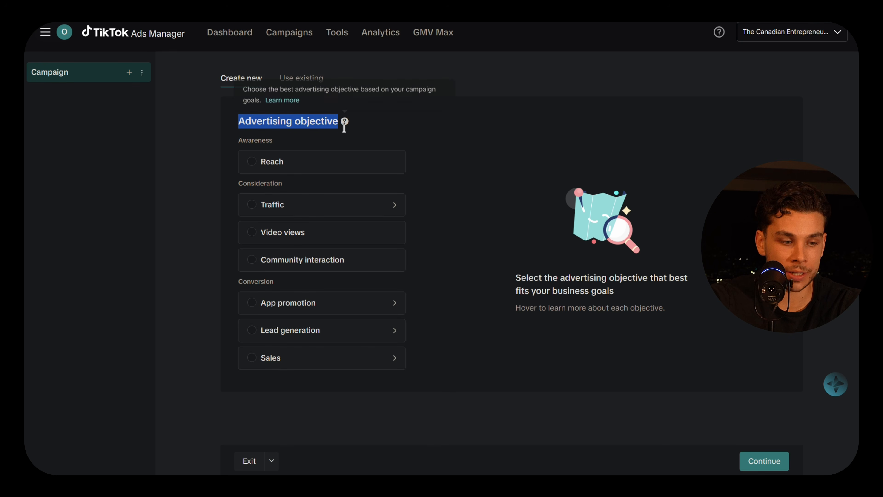
{"action": "left_click", "coordinate": [344, 128]}
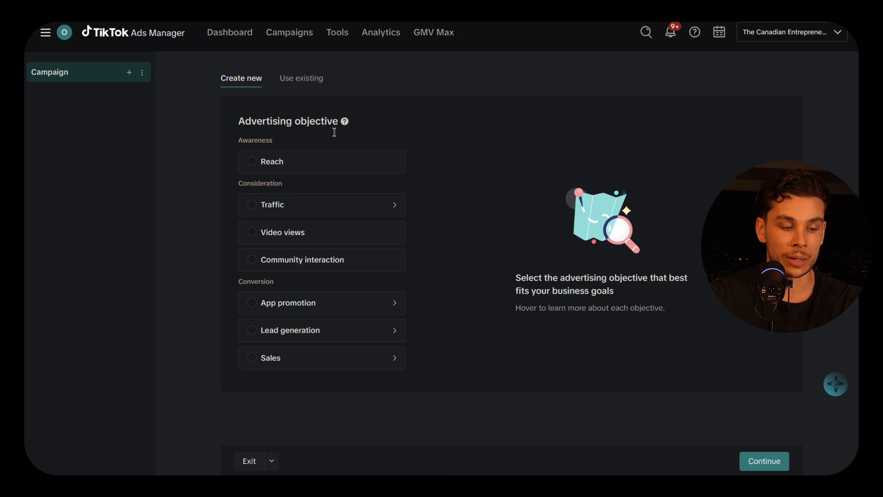
{"action": "left_click", "coordinate": [288, 357]}
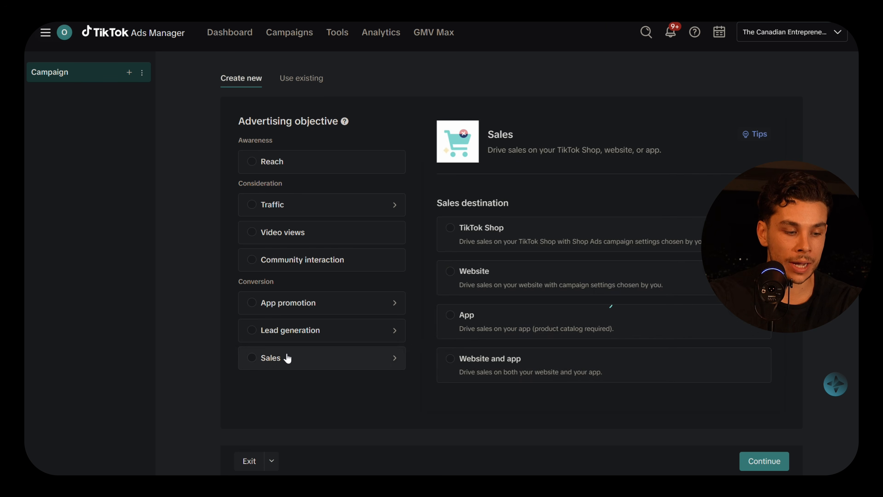
Choose Website as the sales destination with a Smart+ campaign.
{"action": "scroll", "coordinate": [295, 346], "scroll_direction": "down", "scroll_amount": 3}
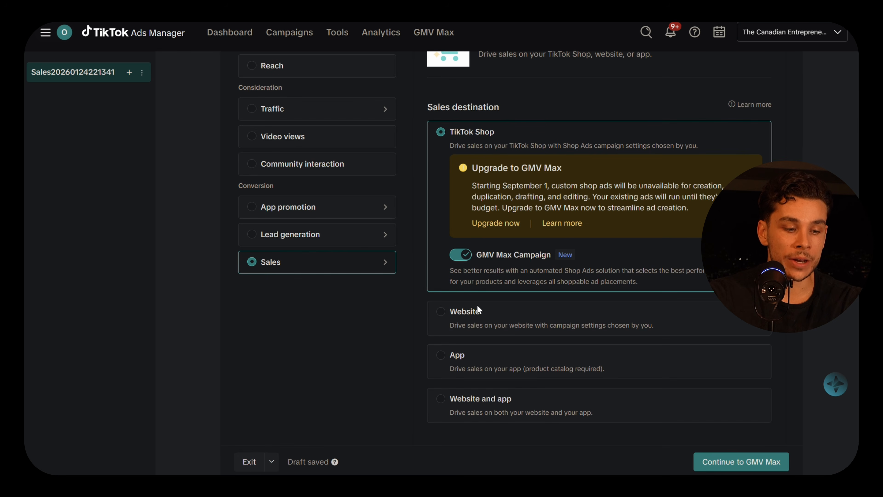
{"action": "scroll", "coordinate": [477, 306], "scroll_direction": "down", "scroll_amount": 1}
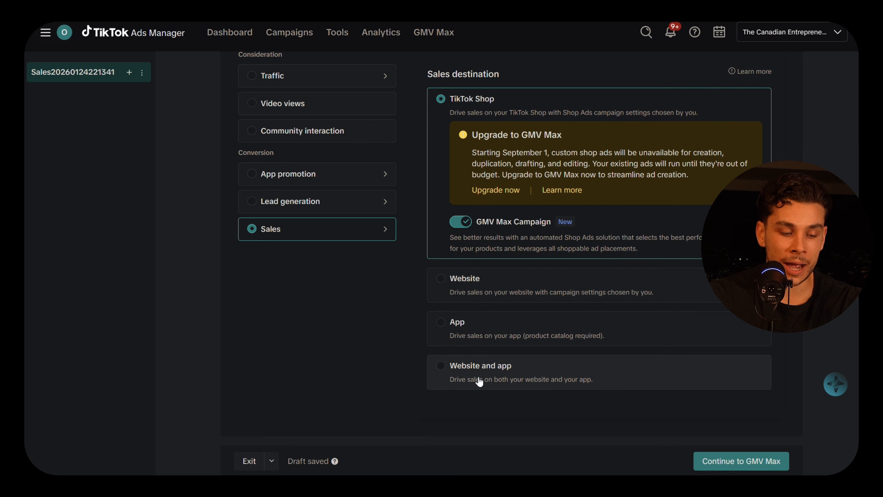
{"action": "scroll", "coordinate": [481, 382], "scroll_direction": "up", "scroll_amount": 2}
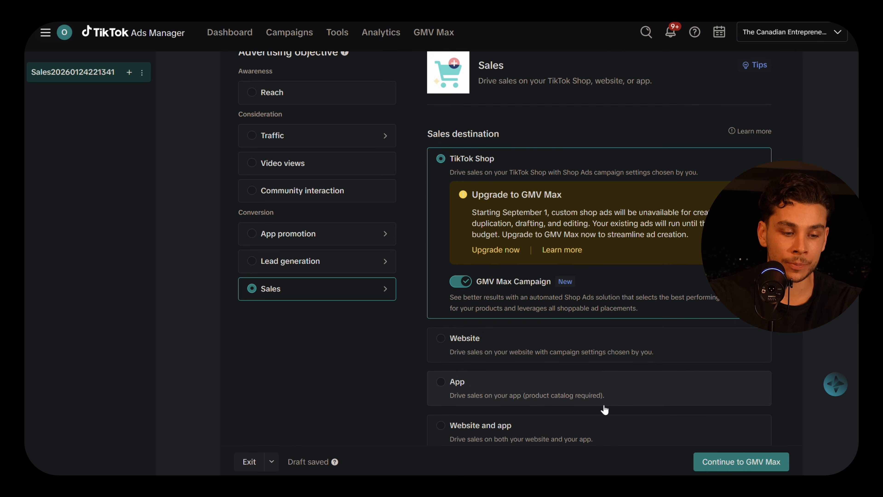
{"action": "left_click", "coordinate": [536, 351]}
{"action": "scroll", "coordinate": [519, 390], "scroll_direction": "down", "scroll_amount": 6}
{"action": "scroll", "coordinate": [519, 393], "scroll_direction": "up", "scroll_amount": 7}
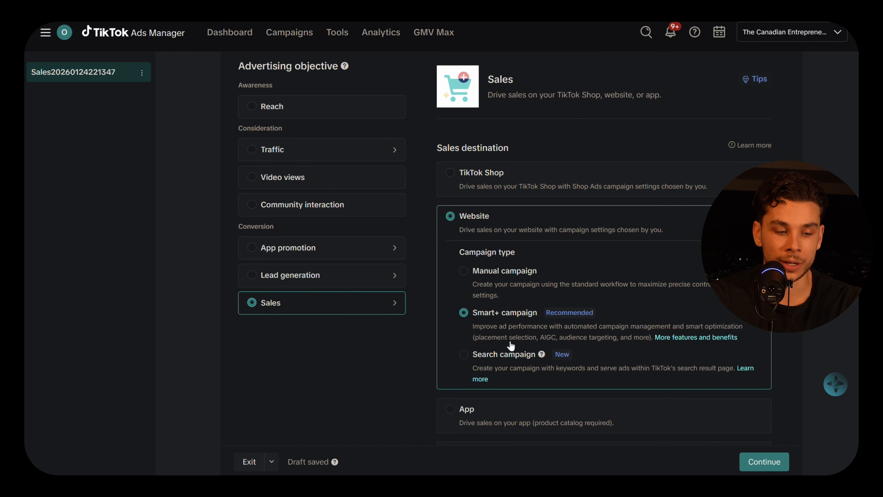
{"action": "scroll", "coordinate": [508, 333], "scroll_direction": "down", "scroll_amount": 3}
{"action": "scroll", "coordinate": [504, 336], "scroll_direction": "up", "scroll_amount": 2}
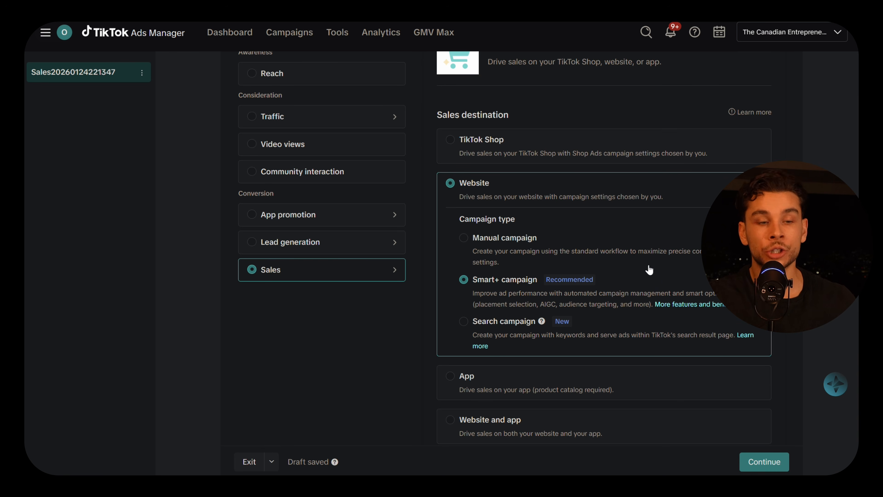
{"action": "scroll", "coordinate": [596, 360], "scroll_direction": "down", "scroll_amount": 10}
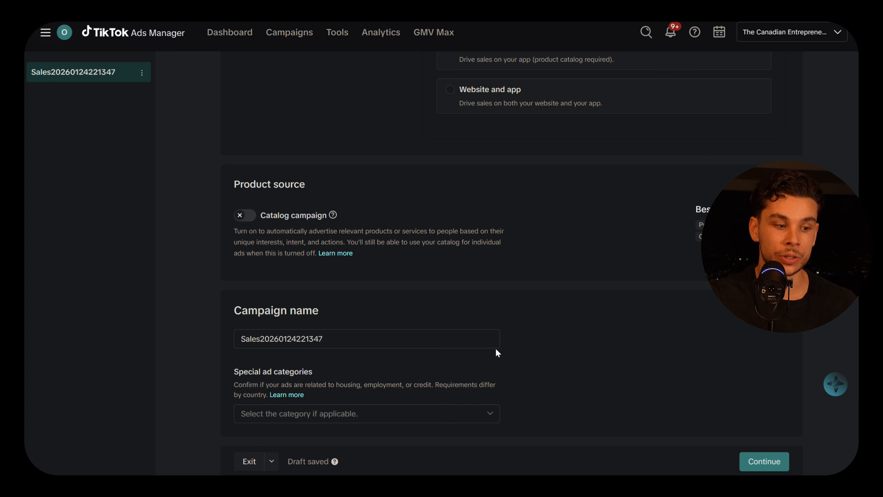
Replace the default campaign name with 'Test1' and save to continue to the ad group.
{"action": "left_click_drag", "start_coordinate": [348, 338], "coordinate": [188, 340]}
{"action": "type", "text": "Test"}
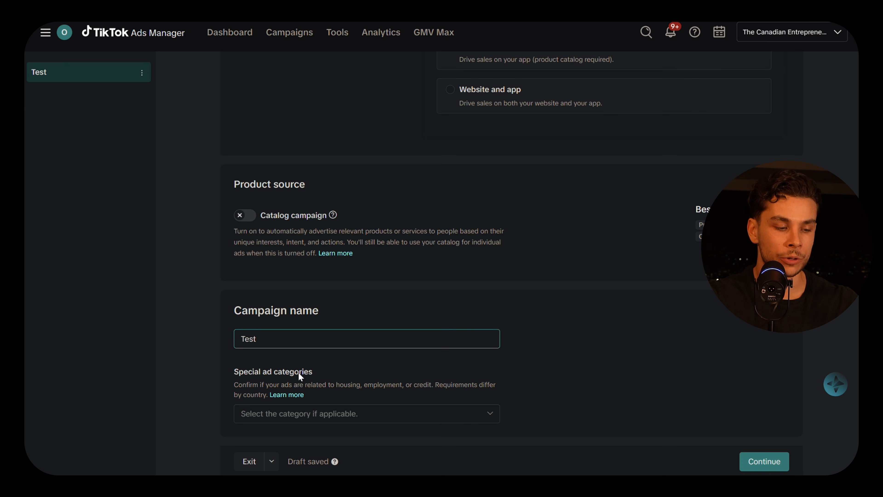
{"action": "type", "text": "1"}
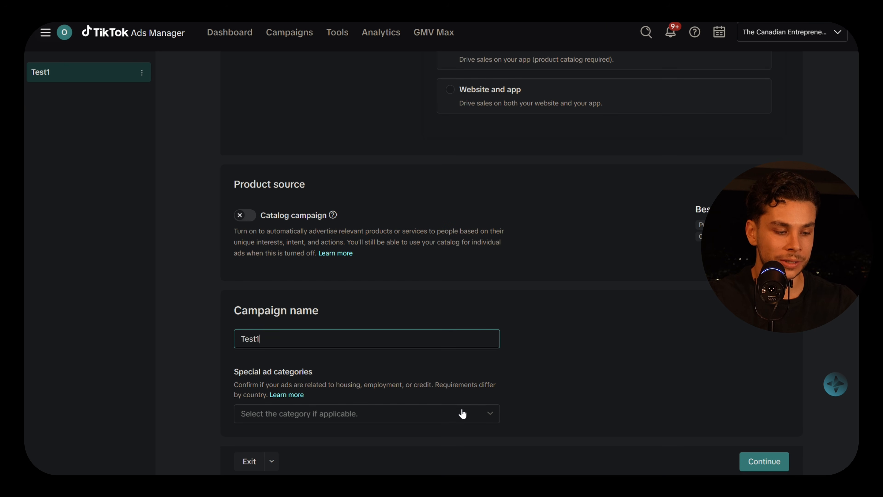
{"action": "left_click", "coordinate": [775, 461]}
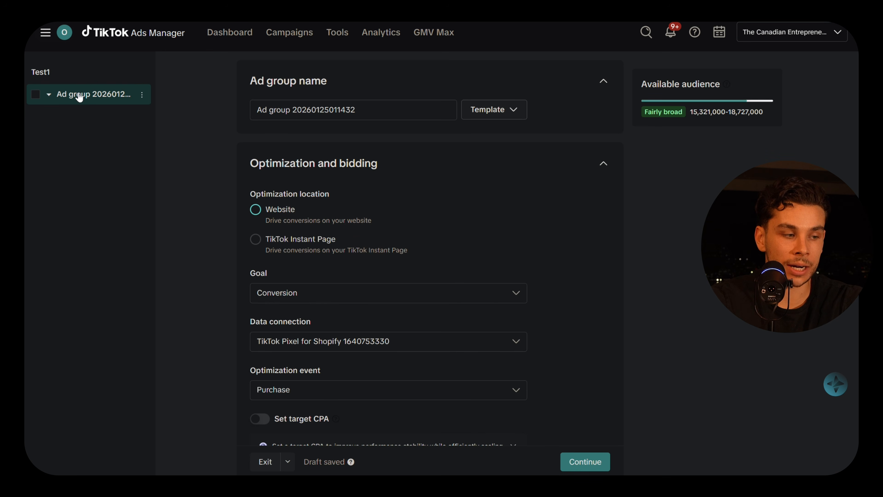
Rename the ad group to 'Groupt test 1'.
{"action": "left_click_drag", "start_coordinate": [248, 84], "coordinate": [340, 86]}
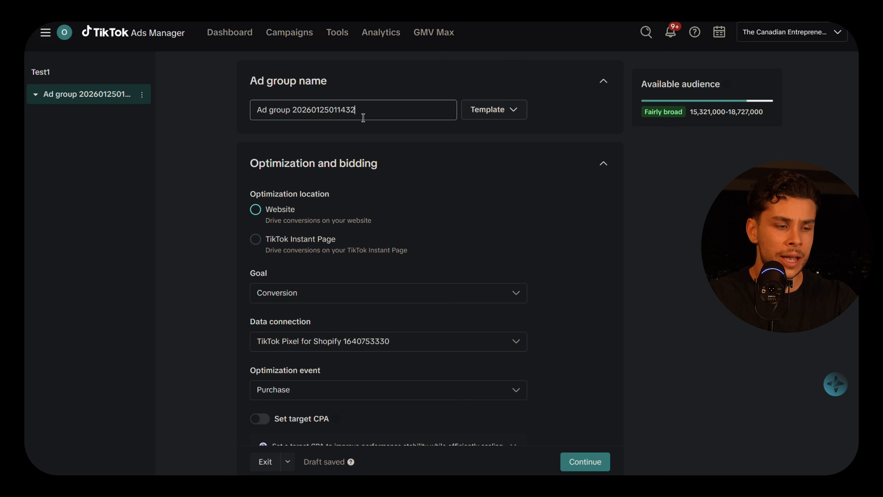
{"action": "left_click_drag", "start_coordinate": [363, 117], "coordinate": [273, 123]}
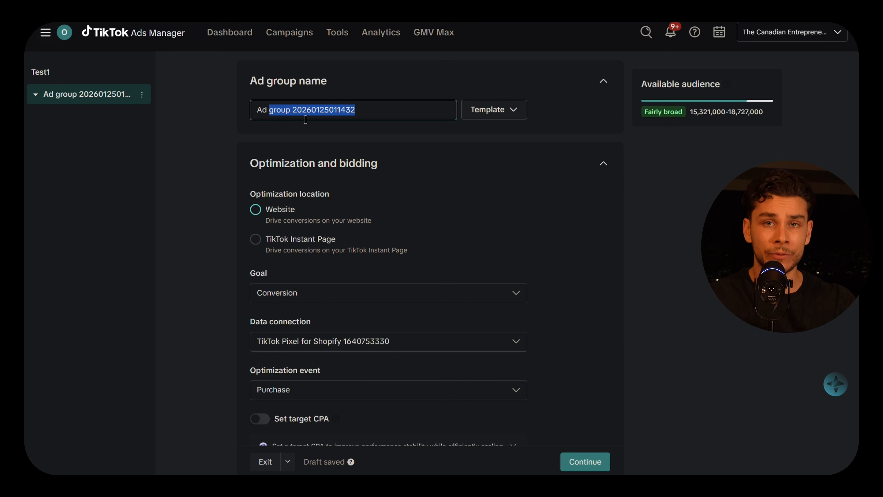
{"action": "type", "text": "Gro"}
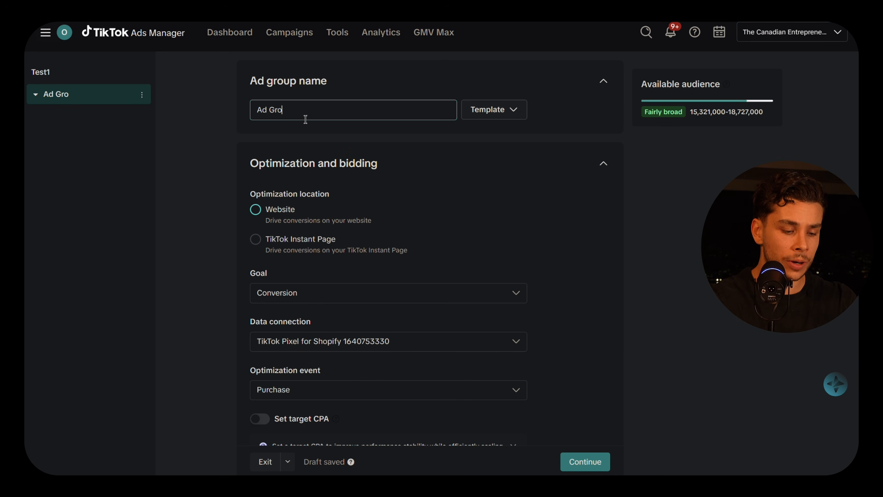
{"action": "type", "text": "upt test 1"}
{"action": "scroll", "coordinate": [376, 184], "scroll_direction": "down", "scroll_amount": 1}
Review the optimization settings: website Purchase conversions via TikTok Pixel for Shopify.
{"action": "left_click_drag", "start_coordinate": [251, 139], "coordinate": [358, 142]}
{"action": "left_click", "coordinate": [363, 143]}
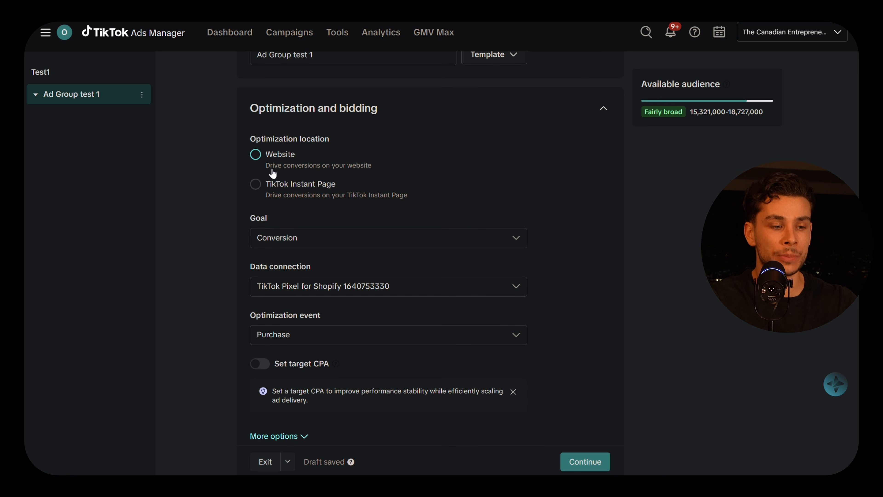
{"action": "left_click_drag", "start_coordinate": [267, 167], "coordinate": [400, 167]}
{"action": "left_click", "coordinate": [400, 168]}
{"action": "scroll", "coordinate": [345, 296], "scroll_direction": "down", "scroll_amount": 5}
{"action": "scroll", "coordinate": [336, 292], "scroll_direction": "up", "scroll_amount": 2}
{"action": "scroll", "coordinate": [352, 180], "scroll_direction": "up", "scroll_amount": 2}
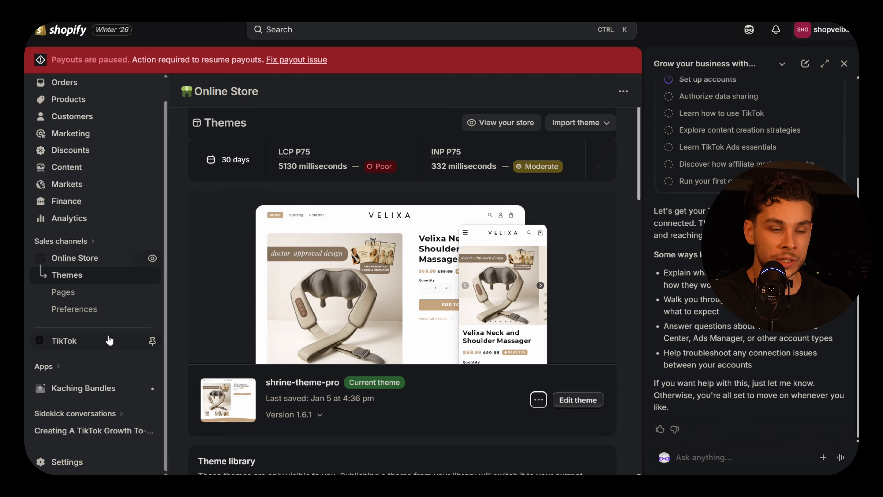
Find the TikTok sales channel by searching 'ti' and close the Sidekick panel.
{"action": "left_click", "coordinate": [92, 244]}
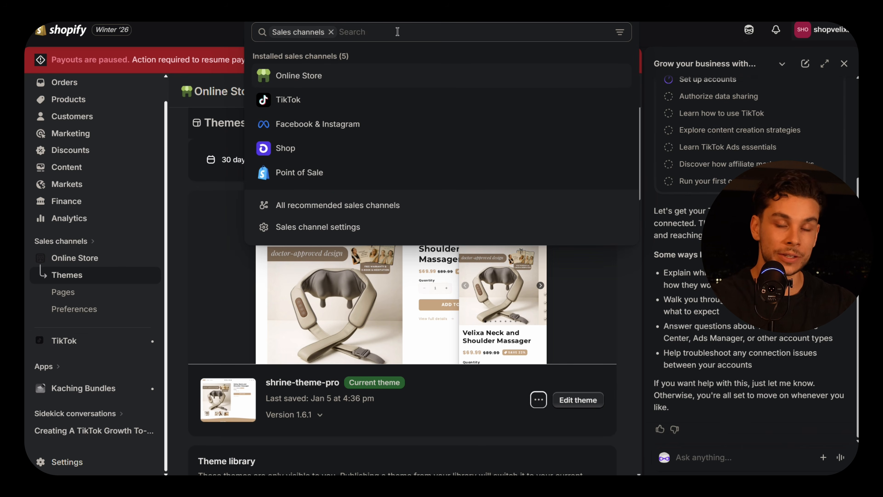
{"action": "type", "text": "tiktok"}
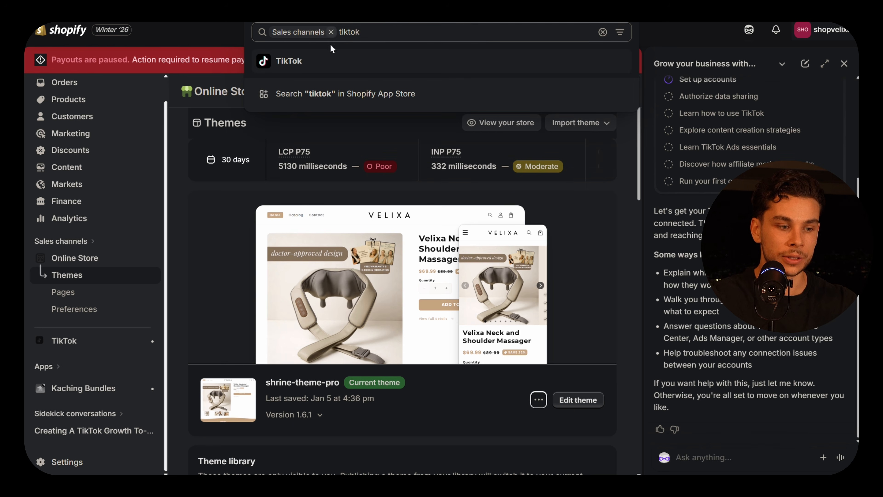
{"action": "left_click", "coordinate": [310, 68]}
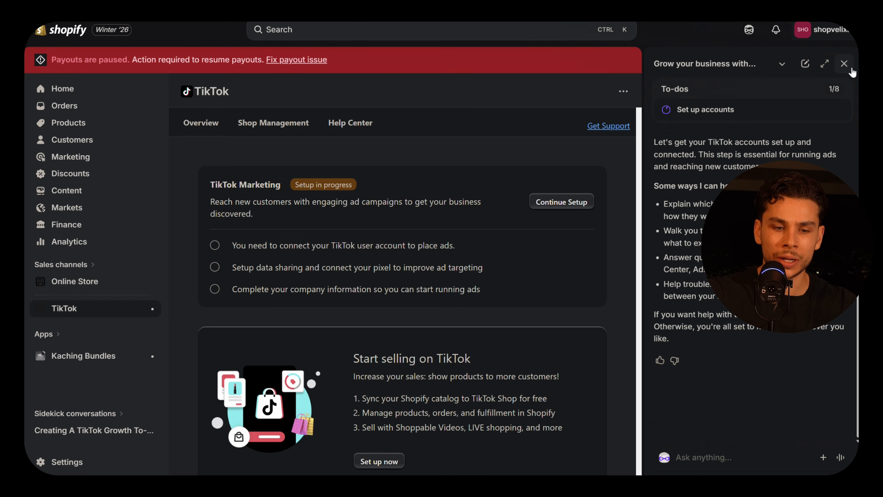
{"action": "left_click", "coordinate": [844, 63]}
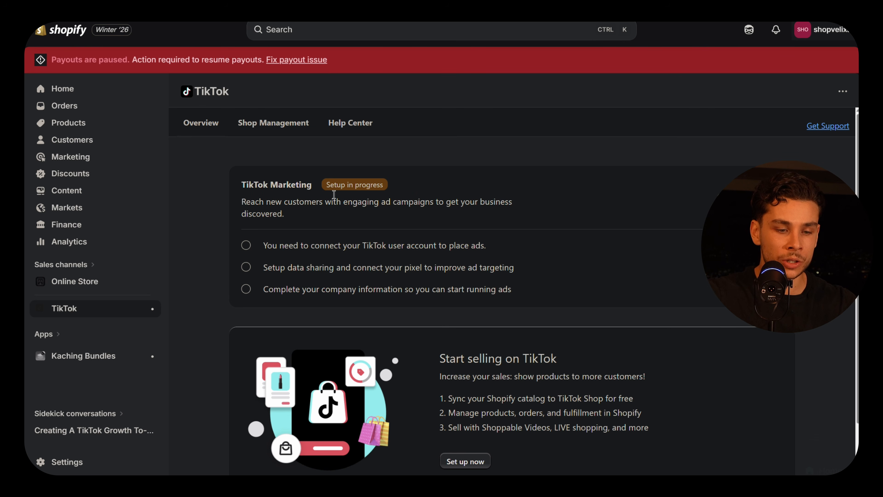
Look over the TikTok channel's marketing setup checklist.
{"action": "left_click_drag", "start_coordinate": [428, 183], "coordinate": [534, 295]}
{"action": "left_click", "coordinate": [530, 295]}
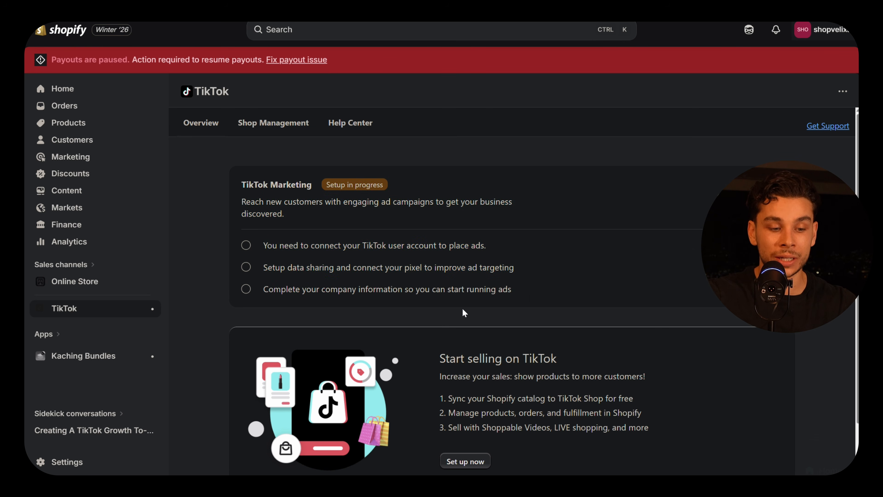
{"action": "scroll", "coordinate": [465, 310], "scroll_direction": "down", "scroll_amount": 2}
{"action": "scroll", "coordinate": [463, 309], "scroll_direction": "up", "scroll_amount": 2}
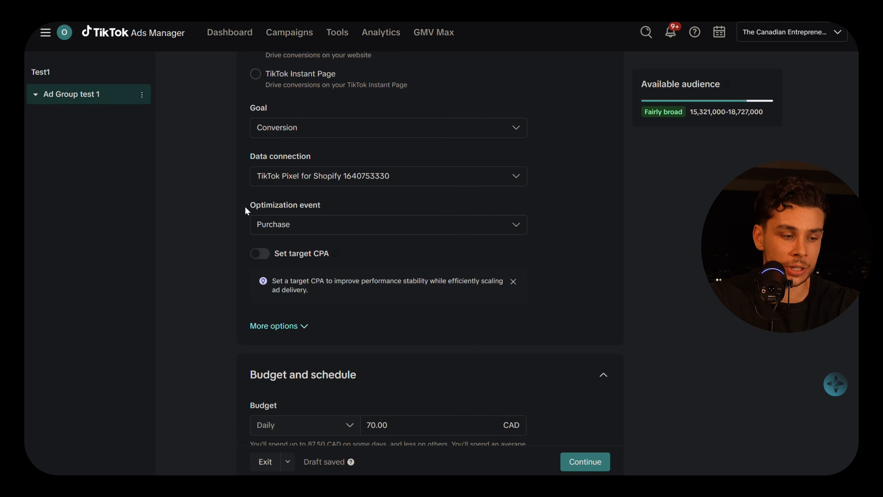
Keep Purchase as the ad group's optimization event.
{"action": "left_click", "coordinate": [337, 213]}
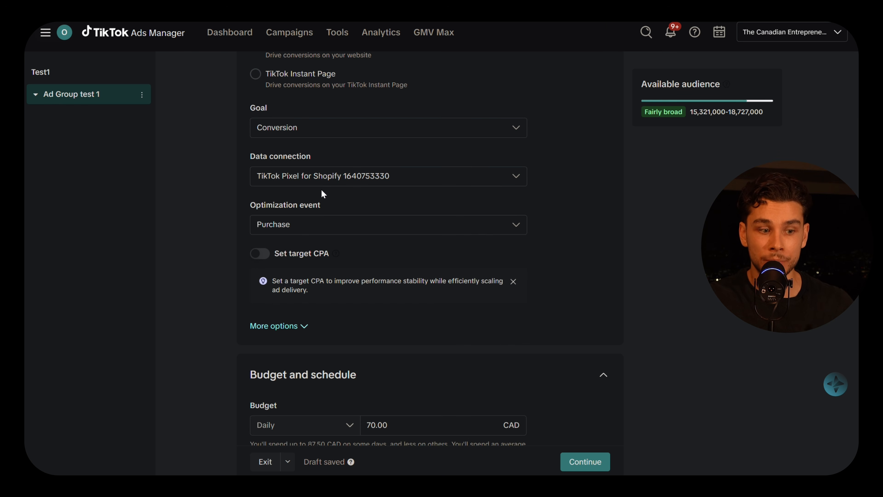
{"action": "left_click", "coordinate": [336, 226]}
{"action": "scroll", "coordinate": [345, 282], "scroll_direction": "down", "scroll_amount": 1}
{"action": "scroll", "coordinate": [339, 277], "scroll_direction": "up", "scroll_amount": 1}
{"action": "scroll", "coordinate": [339, 290], "scroll_direction": "down", "scroll_amount": 1}
{"action": "left_click", "coordinate": [615, 196]}
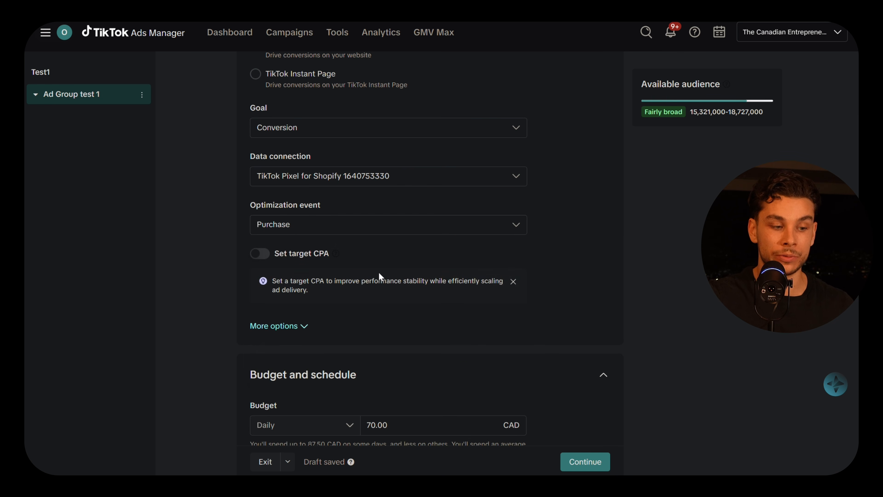
Change the daily budget from 70.00 to 50.00 CAD.
{"action": "scroll", "coordinate": [377, 273], "scroll_direction": "down", "scroll_amount": 3}
{"action": "left_click", "coordinate": [304, 219]}
{"action": "scroll", "coordinate": [313, 251], "scroll_direction": "down", "scroll_amount": 4}
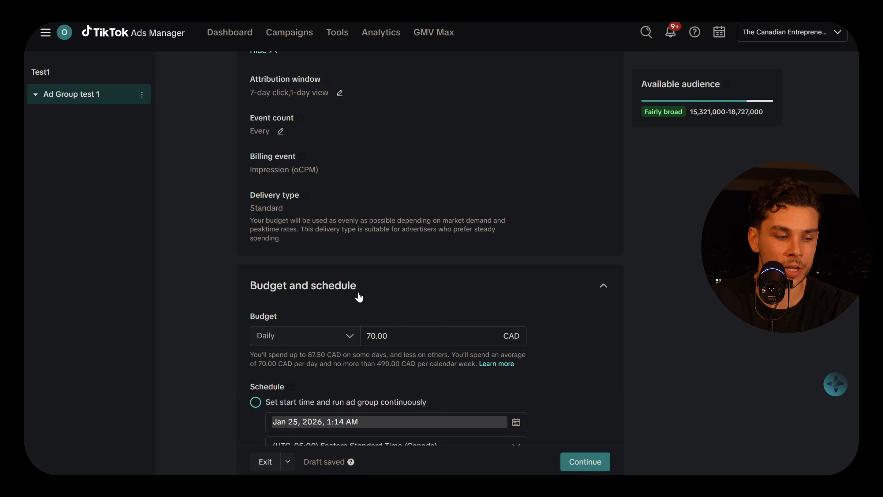
{"action": "scroll", "coordinate": [360, 298], "scroll_direction": "down", "scroll_amount": 3}
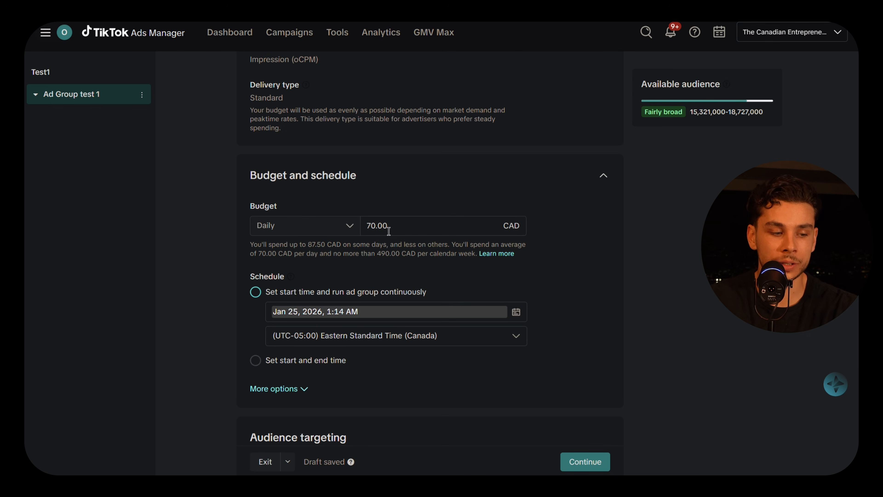
{"action": "left_click", "coordinate": [421, 233]}
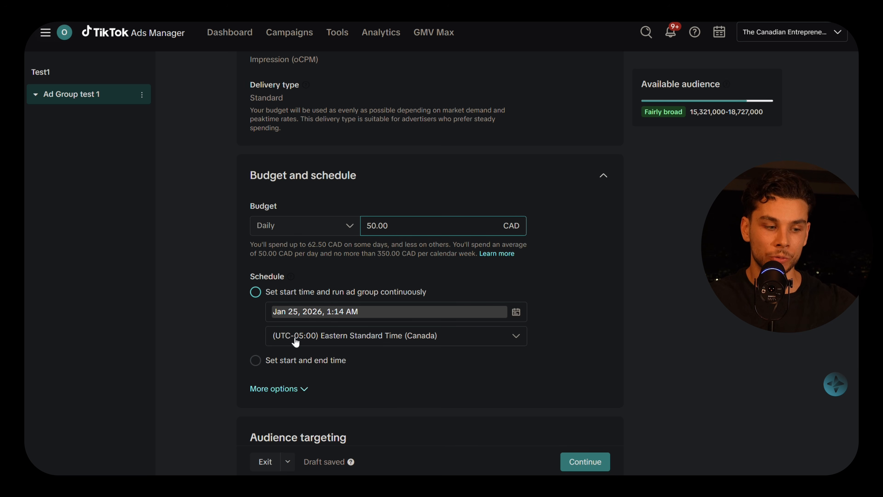
Set the start time to Jan 25, 2026, 12:00 AM.
{"action": "scroll", "coordinate": [308, 321], "scroll_direction": "down", "scroll_amount": 3}
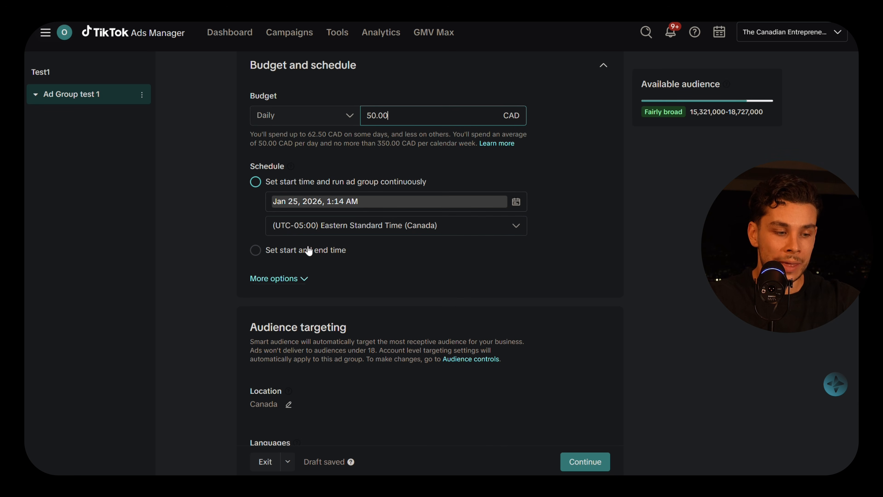
{"action": "left_click", "coordinate": [372, 208]}
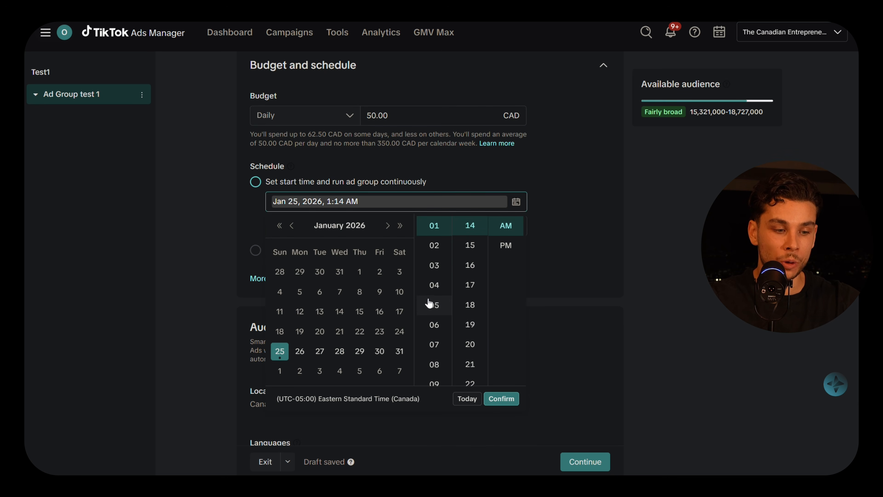
{"action": "scroll", "coordinate": [439, 310], "scroll_direction": "down", "scroll_amount": 3}
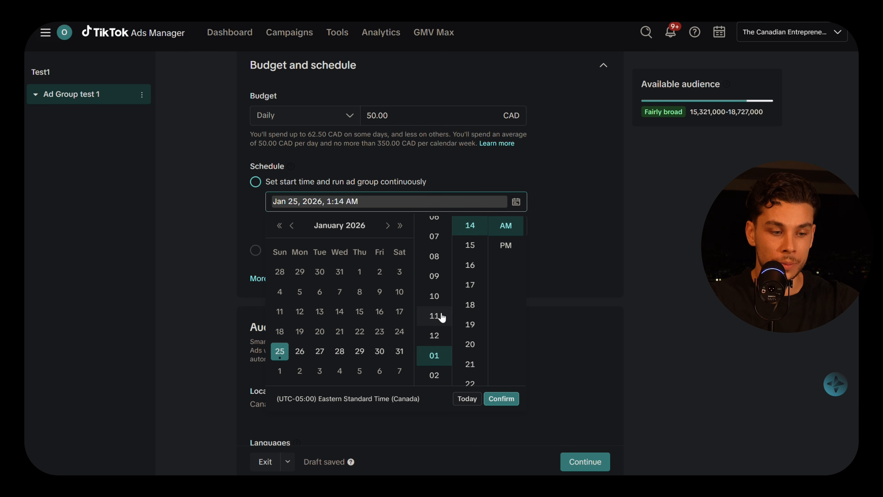
{"action": "left_click", "coordinate": [445, 335]}
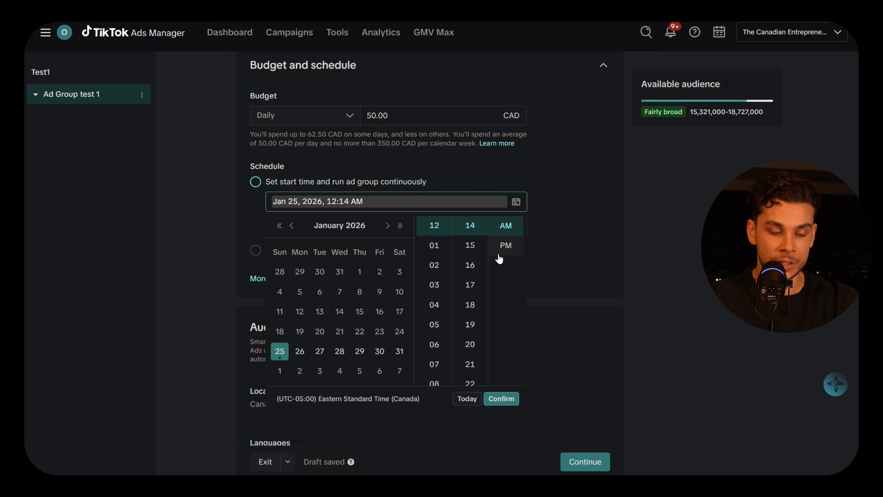
{"action": "scroll", "coordinate": [476, 278], "scroll_direction": "up", "scroll_amount": 3}
{"action": "scroll", "coordinate": [475, 296], "scroll_direction": "up", "scroll_amount": 3}
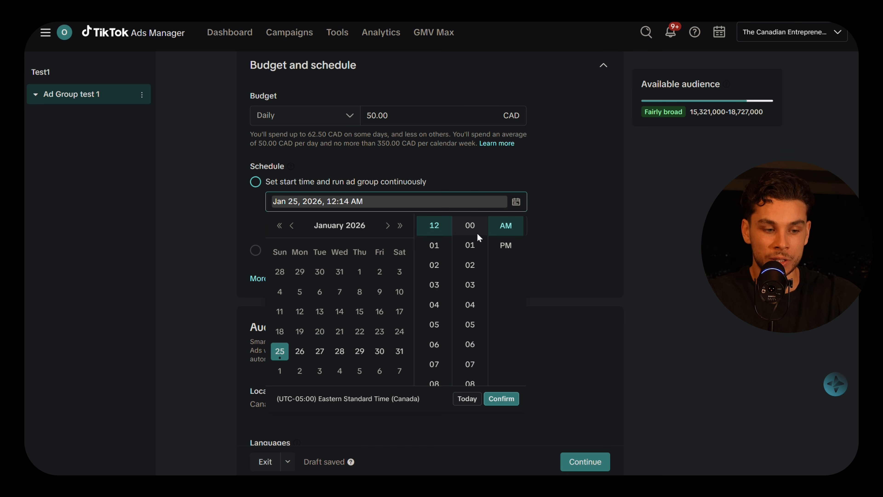
{"action": "left_click", "coordinate": [470, 226]}
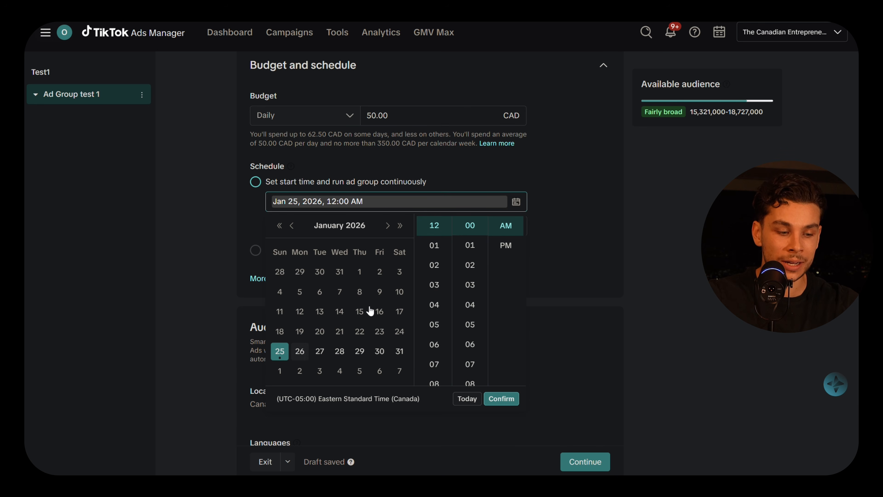
{"action": "left_click", "coordinate": [538, 181]}
{"action": "scroll", "coordinate": [526, 284], "scroll_direction": "down", "scroll_amount": 5}
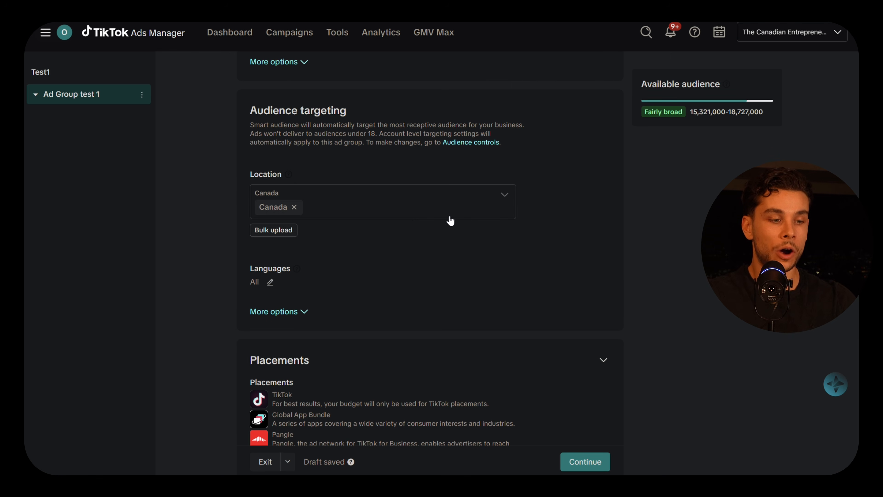
Add United States to the target locations alongside Canada.
{"action": "left_click", "coordinate": [412, 213]}
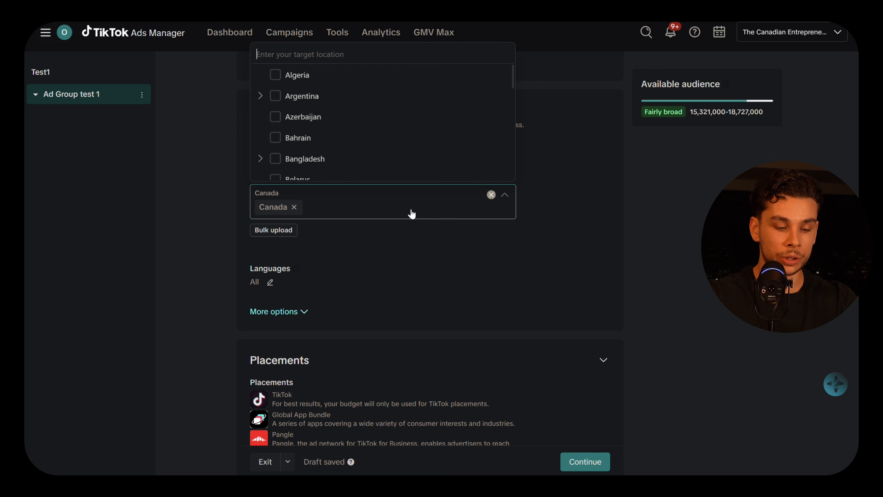
{"action": "type", "text": "United States"}
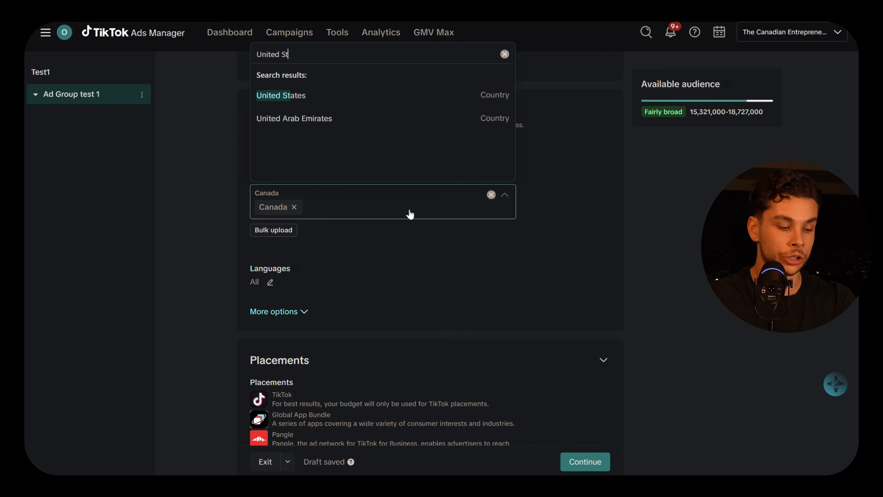
{"action": "left_click", "coordinate": [316, 95]}
{"action": "left_click", "coordinate": [601, 200]}
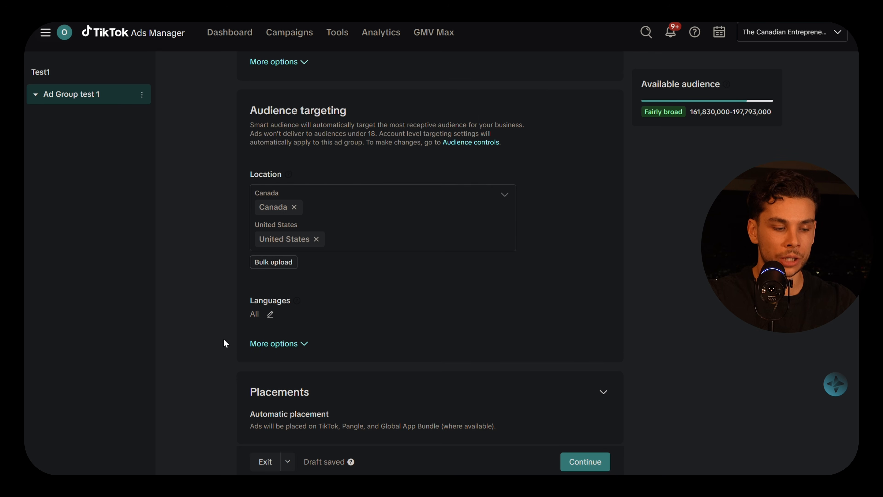
Expand the placement settings and proceed to the ad creation step.
{"action": "scroll", "coordinate": [226, 343], "scroll_direction": "down", "scroll_amount": 1}
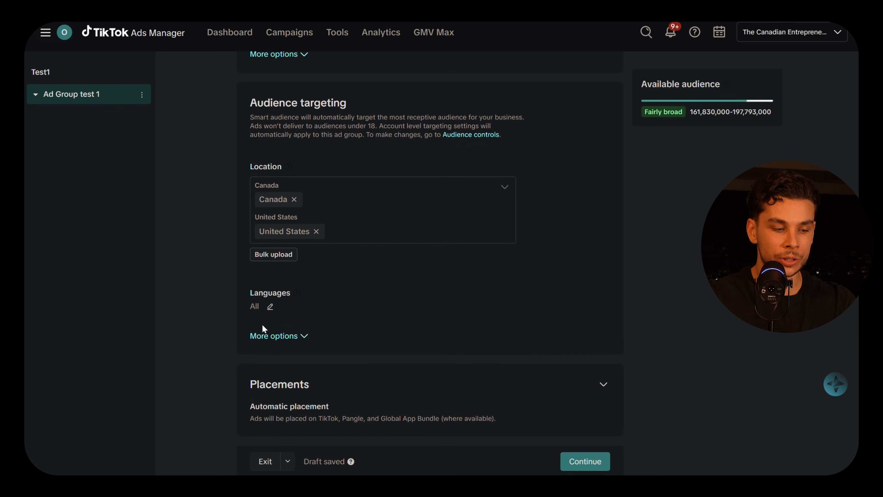
{"action": "left_click", "coordinate": [577, 392]}
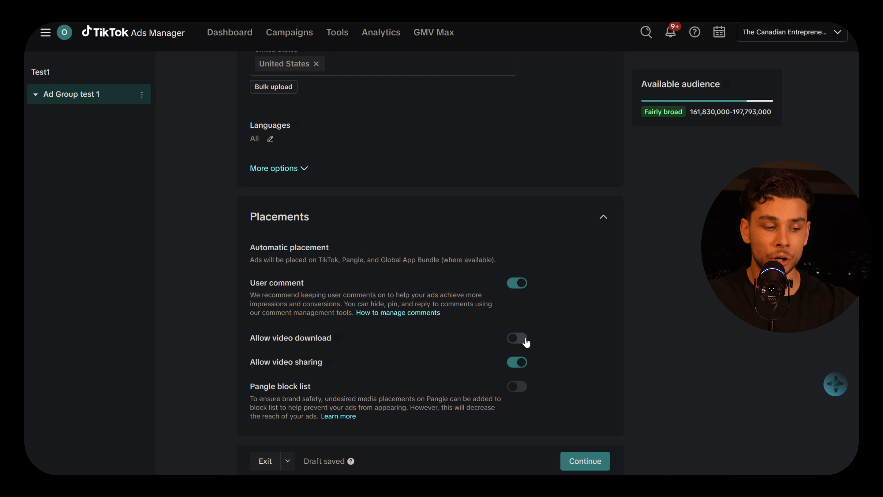
{"action": "left_click", "coordinate": [590, 463]}
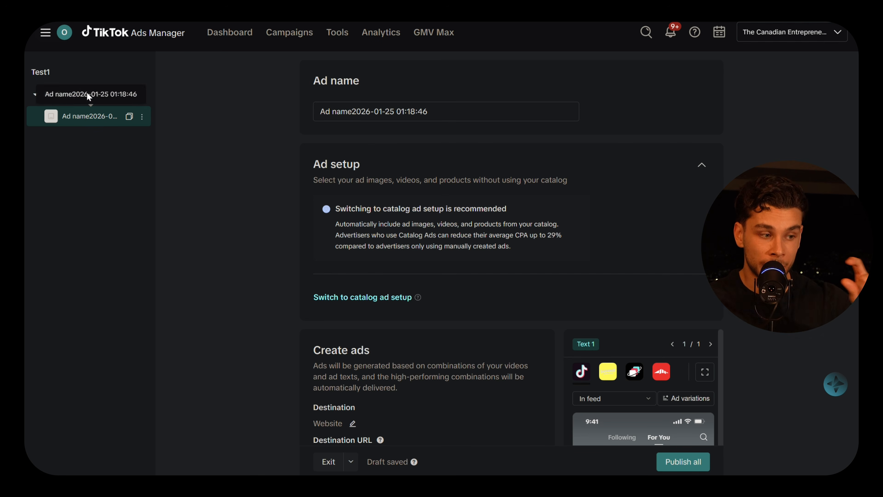
Replace the default ad name with 'Test ad 1'.
{"action": "left_click_drag", "start_coordinate": [465, 114], "coordinate": [325, 118]}
{"action": "key", "text": "BackSpace"}
{"action": "type", "text": "Test"}
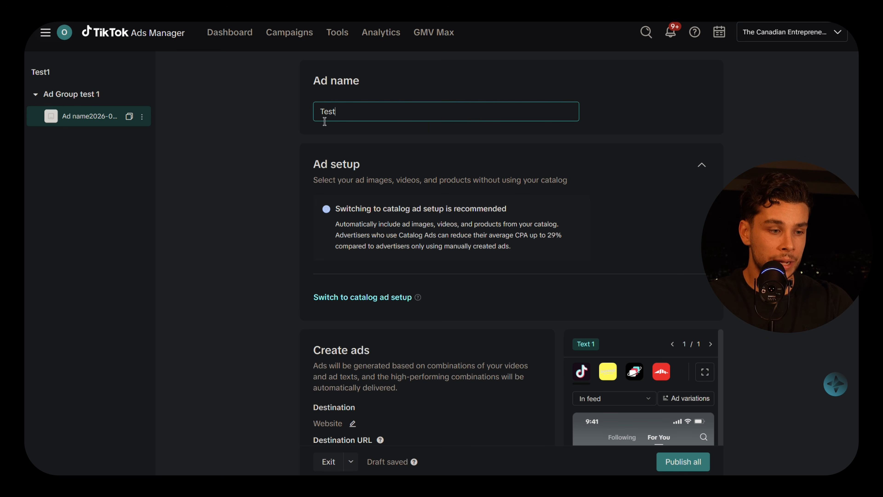
{"action": "type", "text": " ad 1"}
{"action": "scroll", "coordinate": [293, 293], "scroll_direction": "down", "scroll_amount": 8}
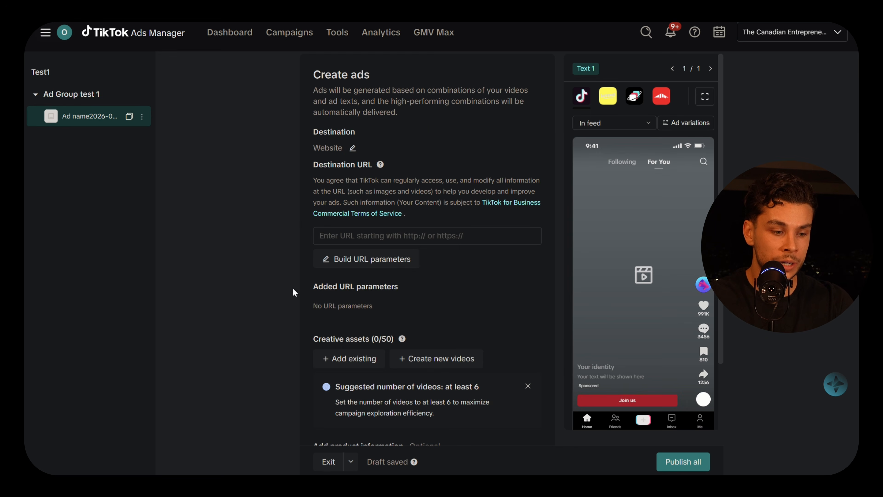
{"action": "scroll", "coordinate": [429, 286], "scroll_direction": "up", "scroll_amount": 2}
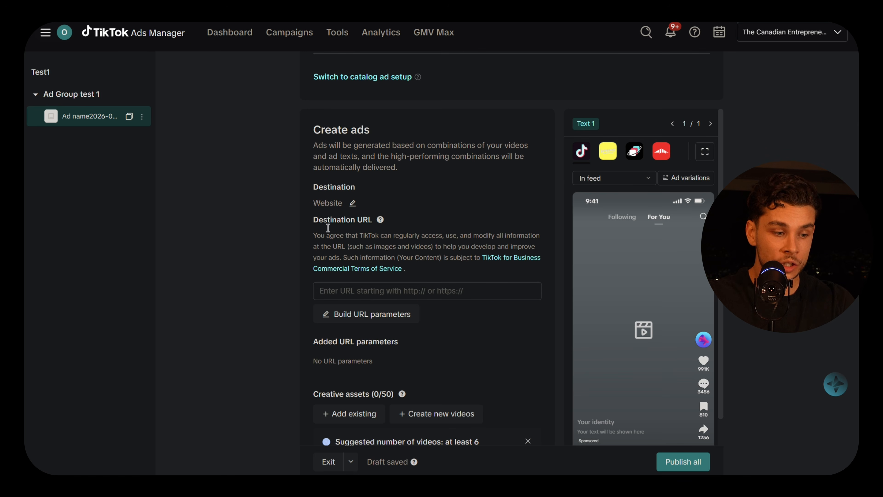
{"action": "left_click_drag", "start_coordinate": [321, 229], "coordinate": [380, 230]}
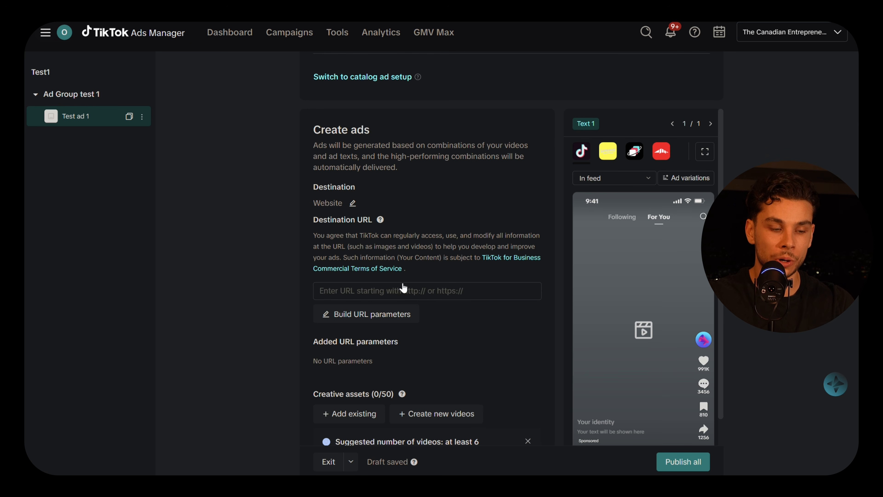
{"action": "left_click", "coordinate": [411, 298]}
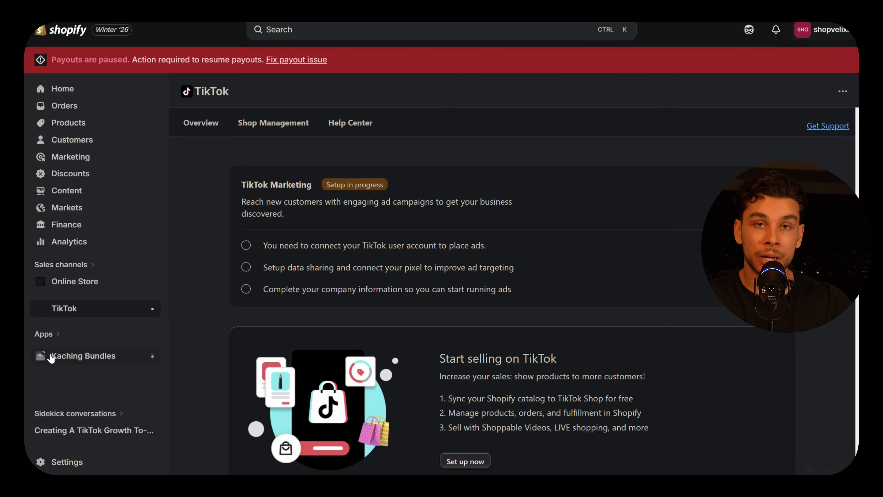
Go to Online Store under Sales channels in the Shopify sidebar.
{"action": "left_click", "coordinate": [113, 283]}
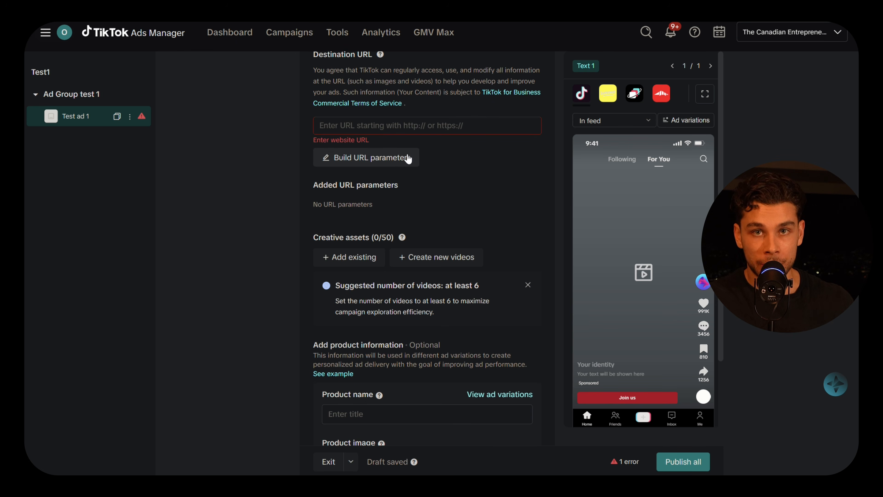
Look through the existing-creatives picker, then close it without choosing anything.
{"action": "scroll", "coordinate": [398, 172], "scroll_direction": "down", "scroll_amount": 3}
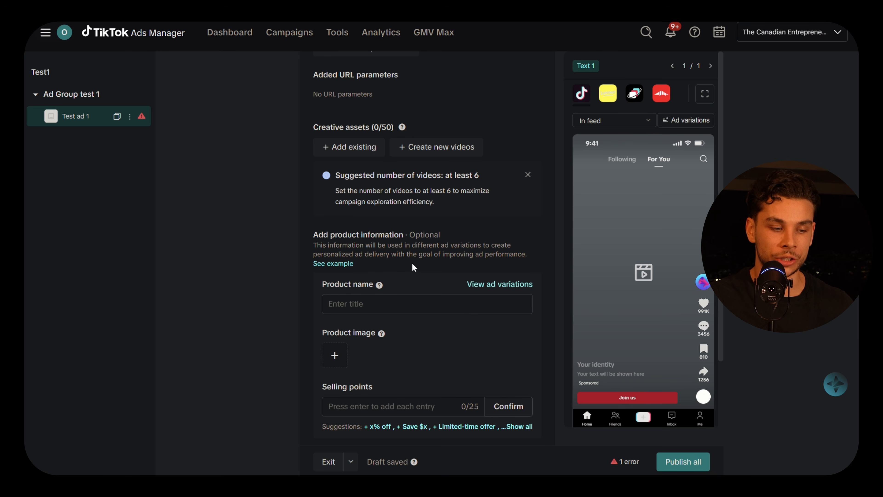
{"action": "scroll", "coordinate": [351, 220], "scroll_direction": "up", "scroll_amount": 2}
{"action": "left_click", "coordinate": [364, 204]}
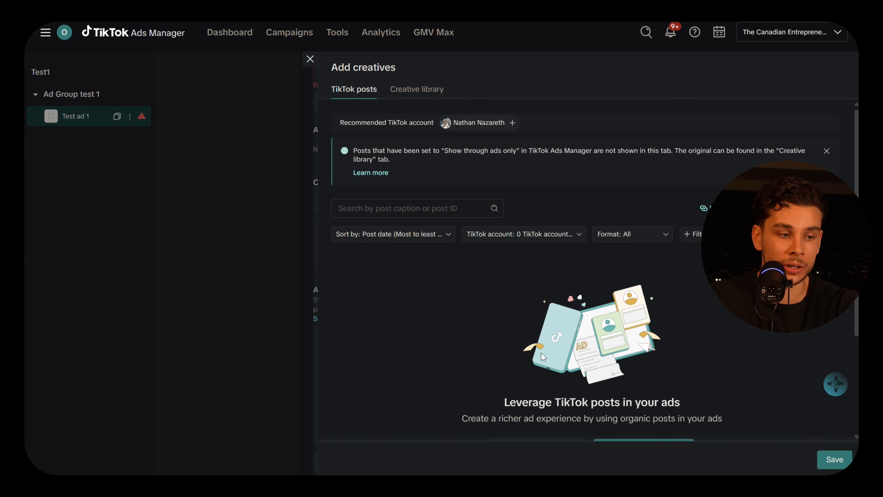
{"action": "scroll", "coordinate": [537, 349], "scroll_direction": "down", "scroll_amount": 3}
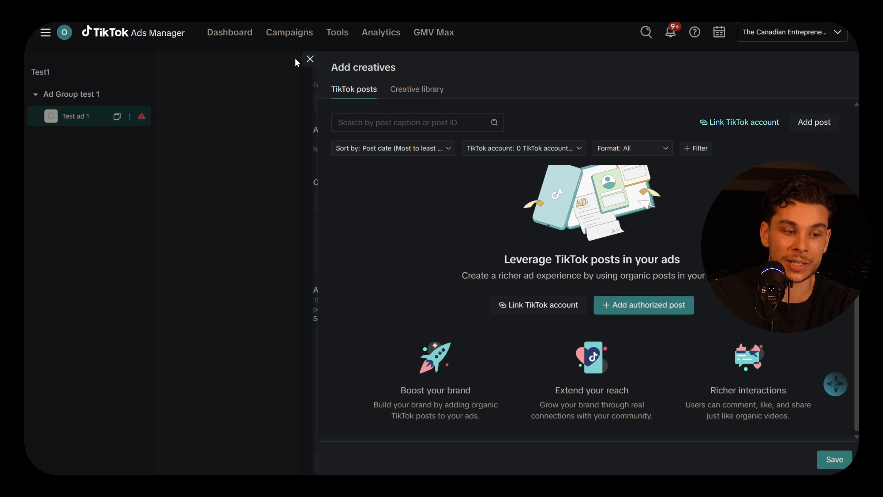
{"action": "left_click", "coordinate": [310, 59]}
Select Prebuilt1.mp4 from the creative library's videos and save it to the ad.
{"action": "left_click", "coordinate": [351, 199]}
{"action": "left_click", "coordinate": [417, 90]}
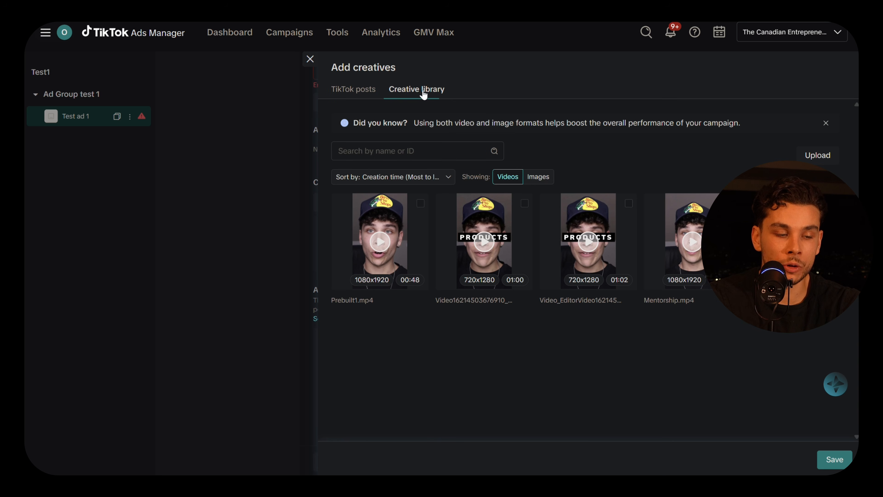
{"action": "left_click", "coordinate": [818, 156]}
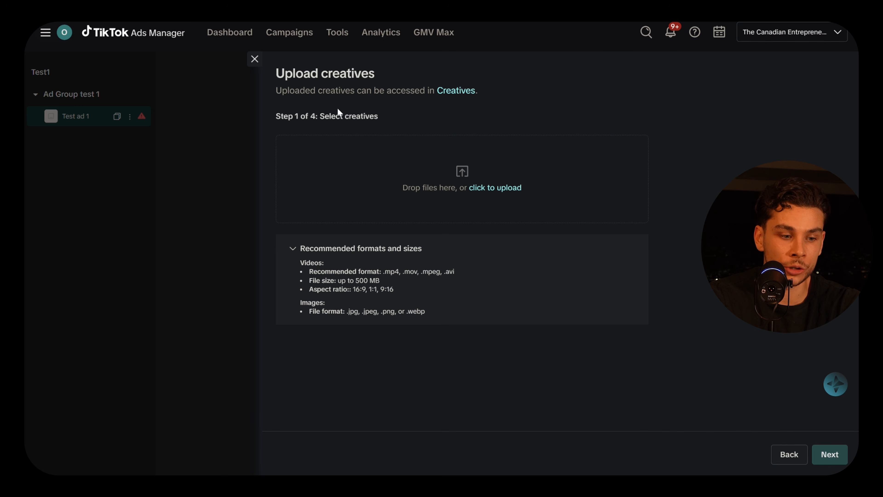
{"action": "left_click", "coordinate": [252, 59]}
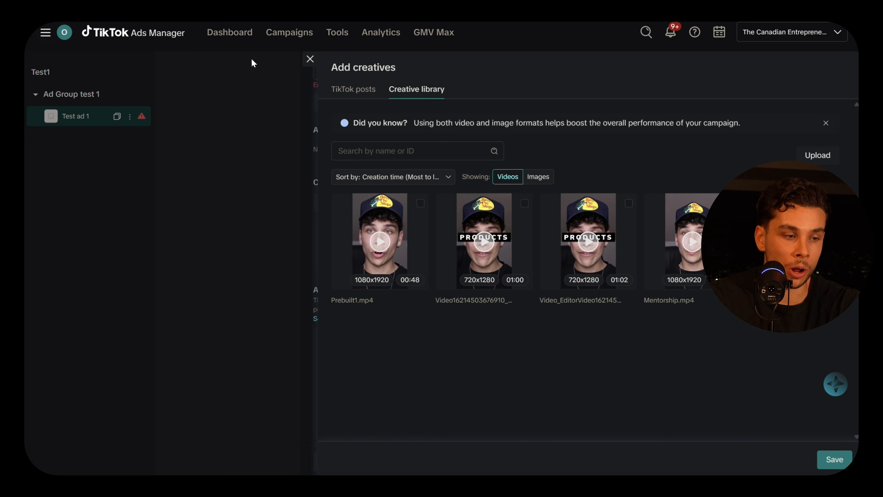
{"action": "left_click", "coordinate": [421, 203]}
{"action": "left_click", "coordinate": [834, 460]}
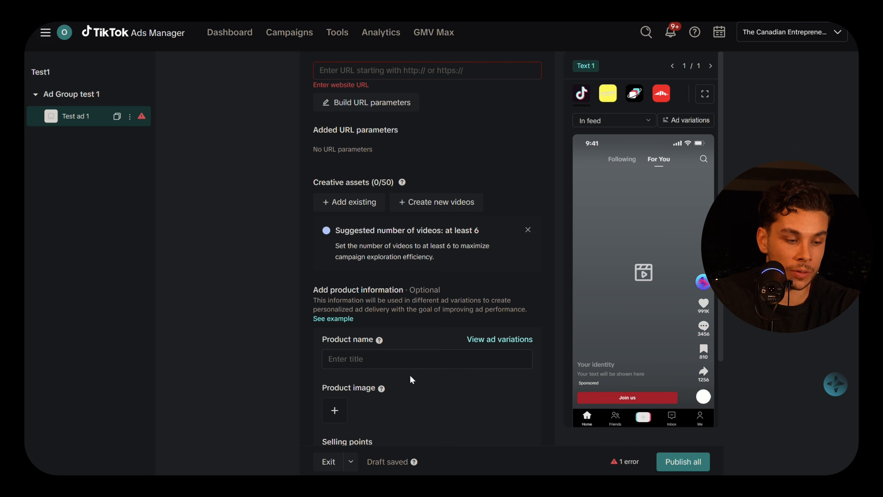
{"action": "scroll", "coordinate": [410, 375], "scroll_direction": "down", "scroll_amount": 8}
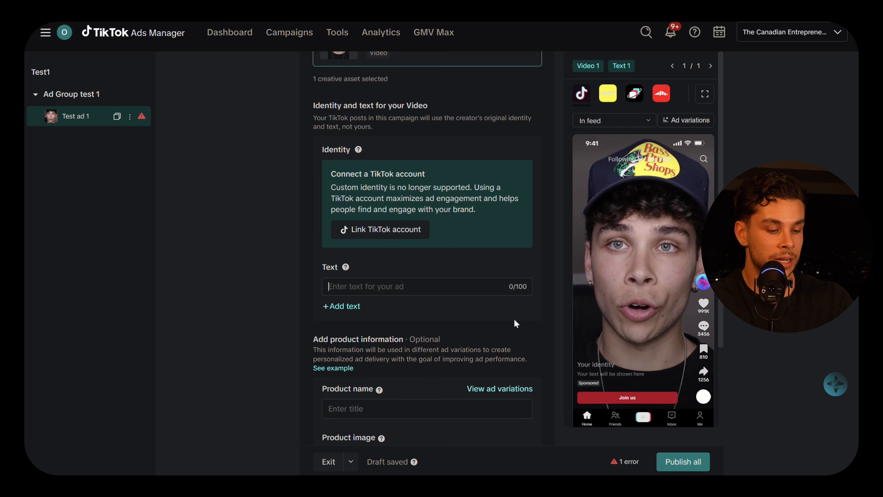
Enter 'Buy one get one 50% off, shop now' as Test ad 1's video text.
{"action": "type", "text": "Buy one get one 50% off, shop now"}
{"action": "scroll", "coordinate": [345, 320], "scroll_direction": "up", "scroll_amount": 6}
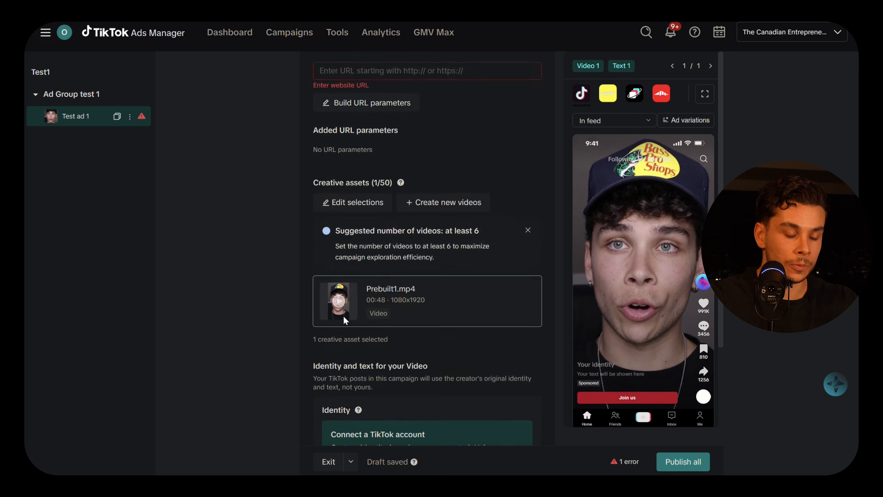
{"action": "scroll", "coordinate": [346, 320], "scroll_direction": "down", "scroll_amount": 10}
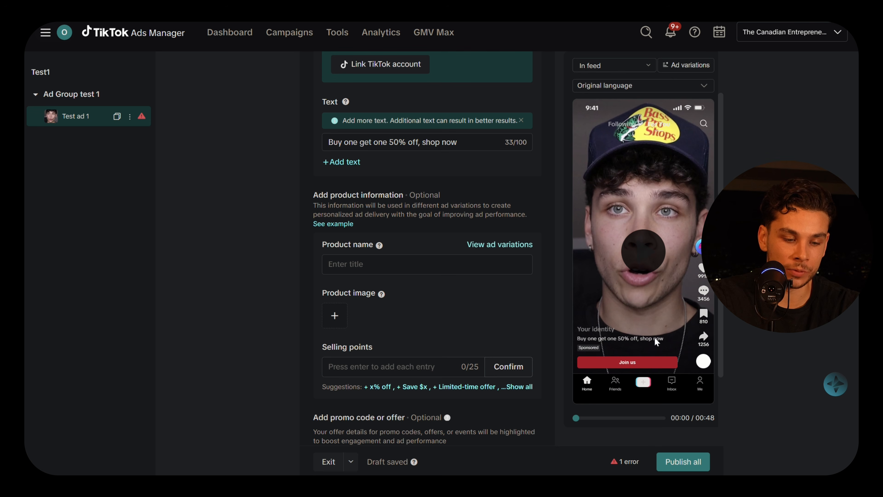
{"action": "scroll", "coordinate": [397, 334], "scroll_direction": "up", "scroll_amount": 8}
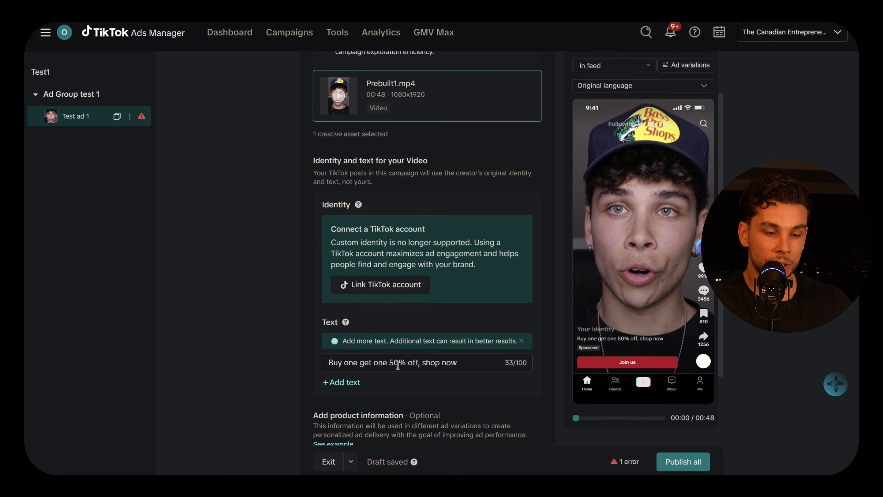
{"action": "scroll", "coordinate": [388, 349], "scroll_direction": "down", "scroll_amount": 5}
{"action": "scroll", "coordinate": [387, 347], "scroll_direction": "down", "scroll_amount": 3}
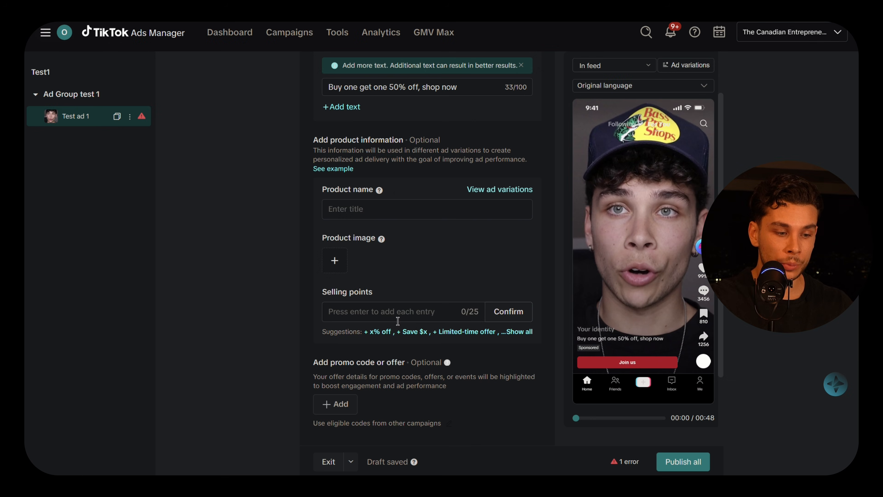
Add selling points '50% off', 'buy one get one free' and 'limtied time offer' to Test ad 1.
{"action": "left_click", "coordinate": [398, 319]}
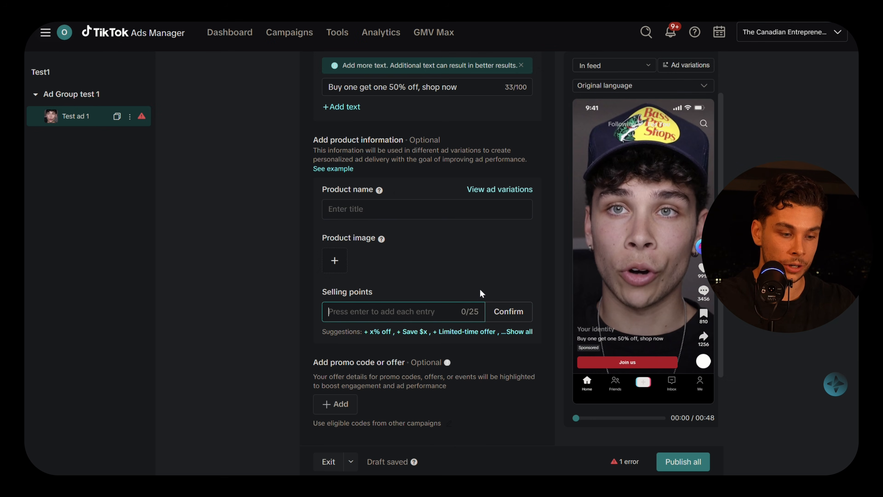
{"action": "type", "text": "50% off"}
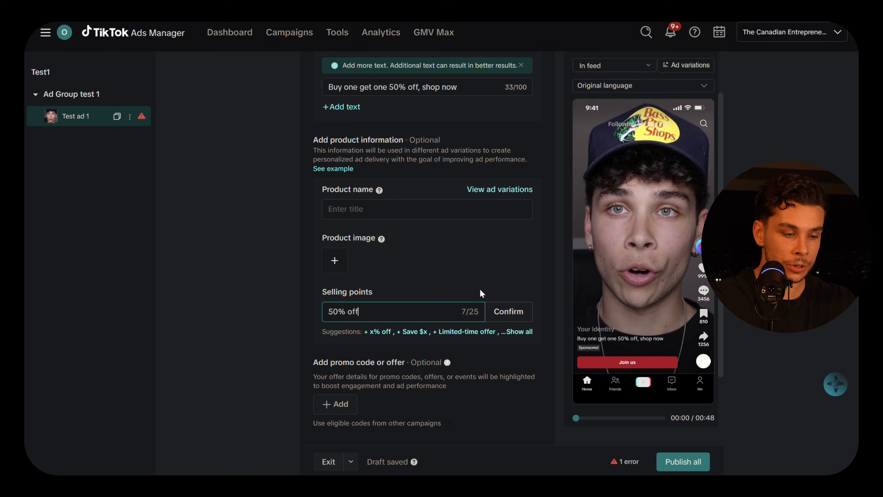
{"action": "key", "text": "Return"}
{"action": "type", "text": "buy one get one free"}
{"action": "key", "text": "Return"}
{"action": "type", "text": "limtied time offer"}
{"action": "key", "text": "Return"}
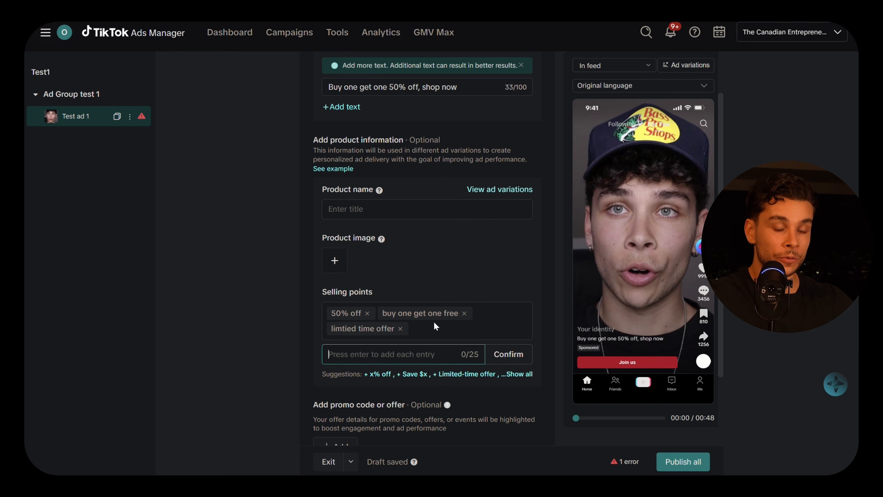
{"action": "scroll", "coordinate": [437, 331], "scroll_direction": "up", "scroll_amount": 5}
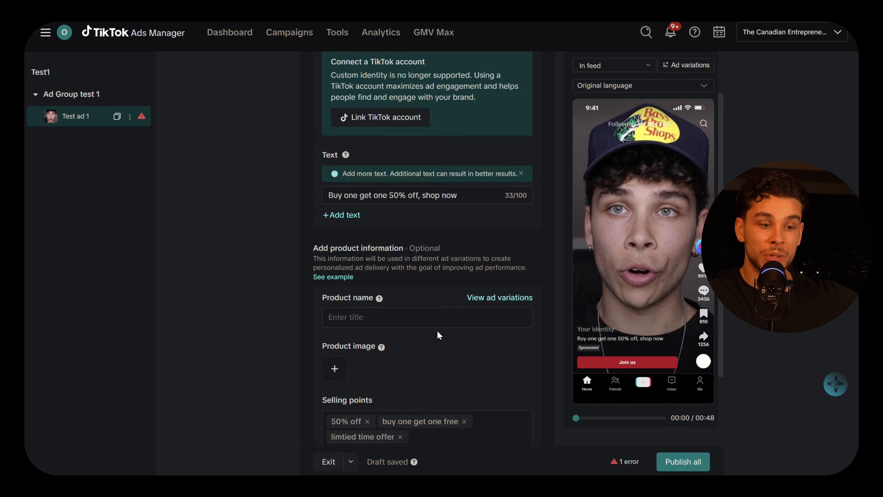
{"action": "scroll", "coordinate": [437, 331], "scroll_direction": "up", "scroll_amount": 10}
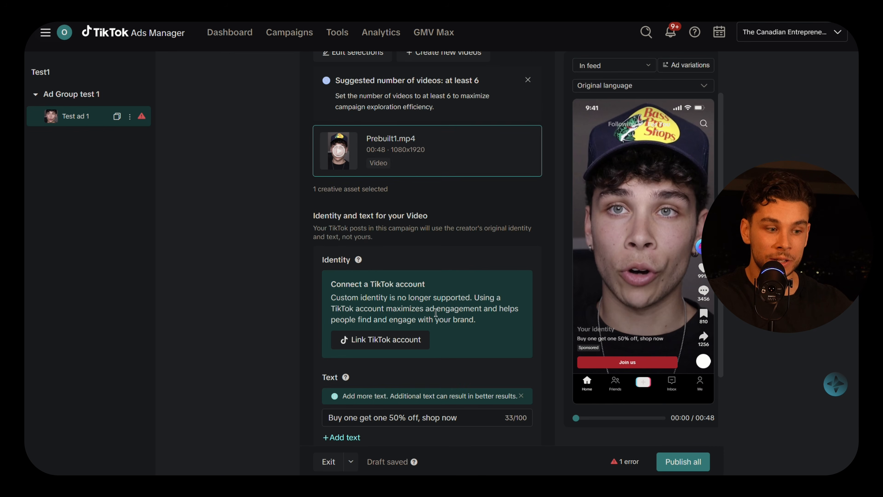
{"action": "scroll", "coordinate": [428, 304], "scroll_direction": "up", "scroll_amount": 5}
{"action": "scroll", "coordinate": [421, 369], "scroll_direction": "down", "scroll_amount": 6}
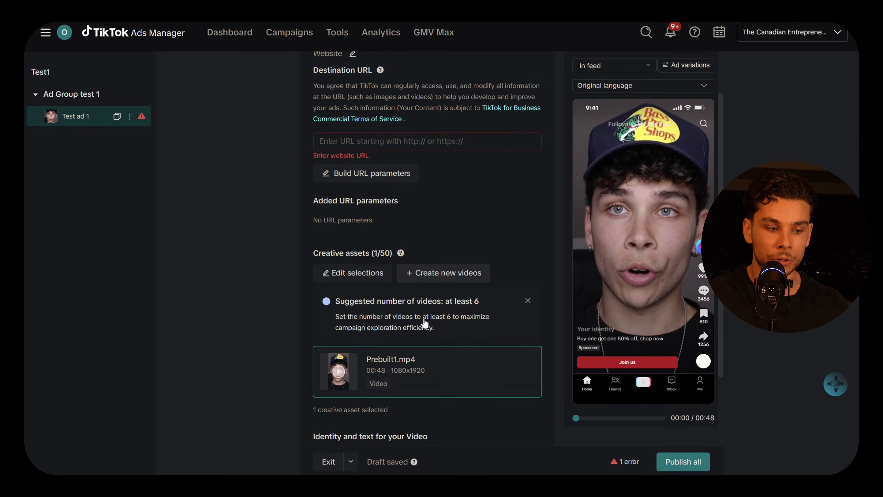
{"action": "mouse_move", "coordinate": [405, 135]}
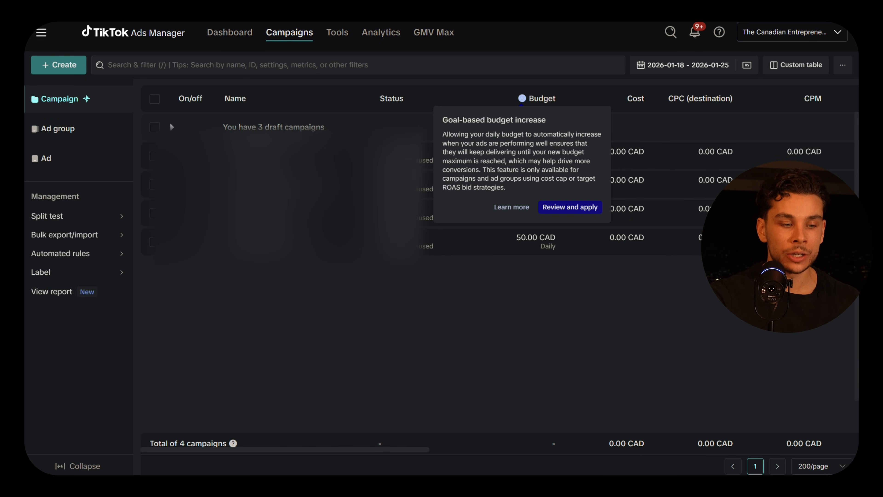
{"action": "mouse_move", "coordinate": [421, 160]}
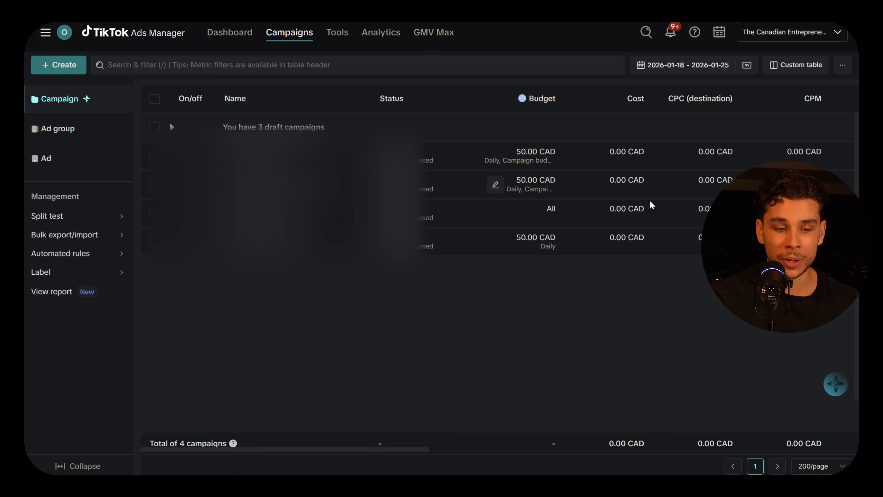
{"action": "scroll", "coordinate": [636, 236], "scroll_direction": "right", "scroll_amount": 5}
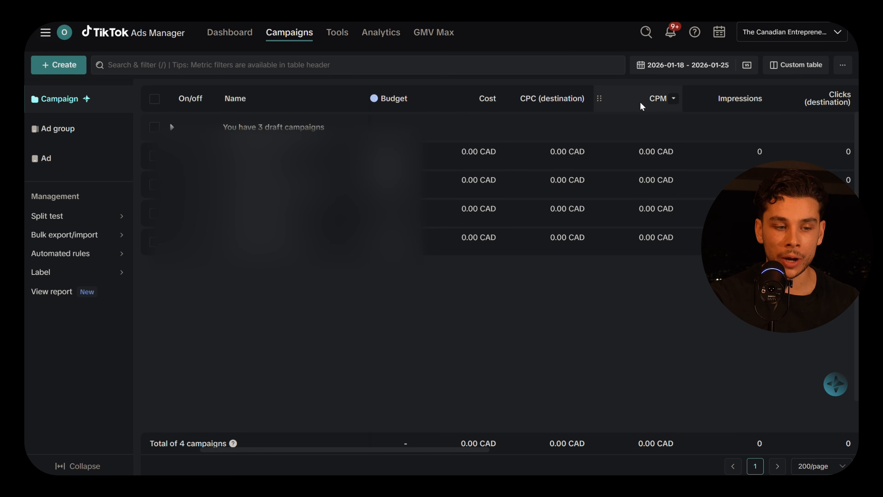
{"action": "scroll", "coordinate": [752, 115], "scroll_direction": "right", "scroll_amount": 15}
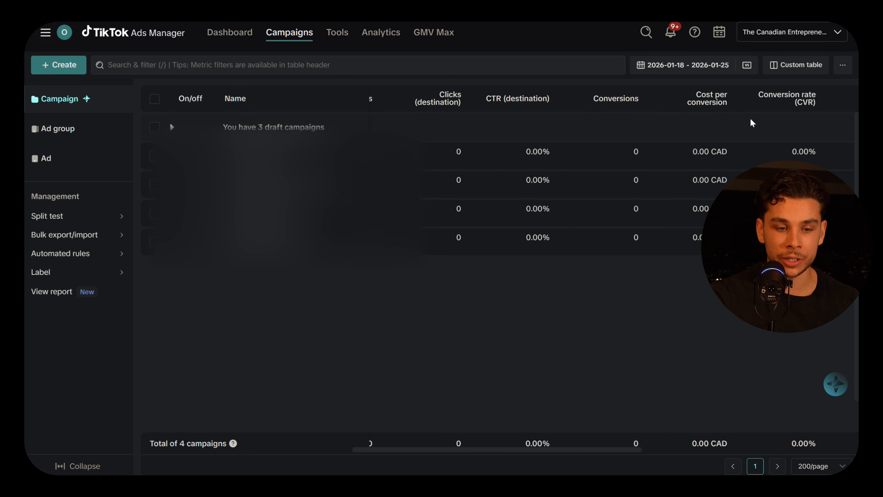
{"action": "scroll", "coordinate": [665, 120], "scroll_direction": "right", "scroll_amount": 10}
{"action": "left_click", "coordinate": [777, 64]}
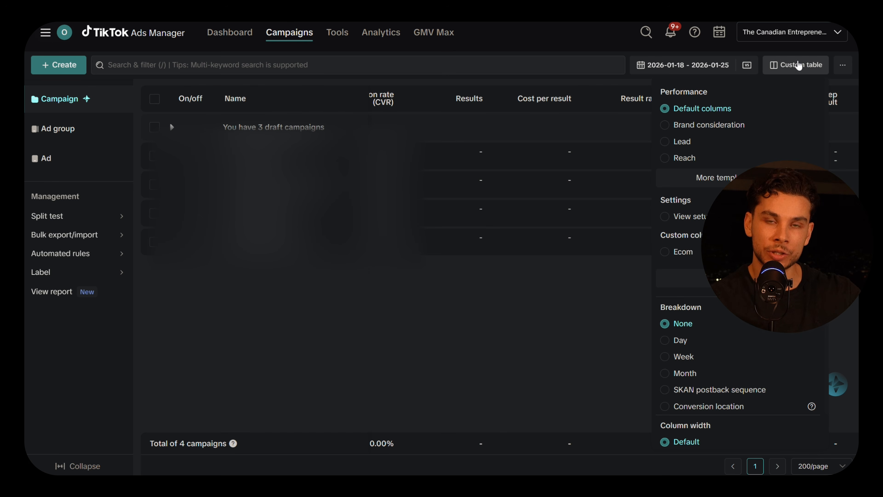
{"action": "left_click", "coordinate": [845, 67]}
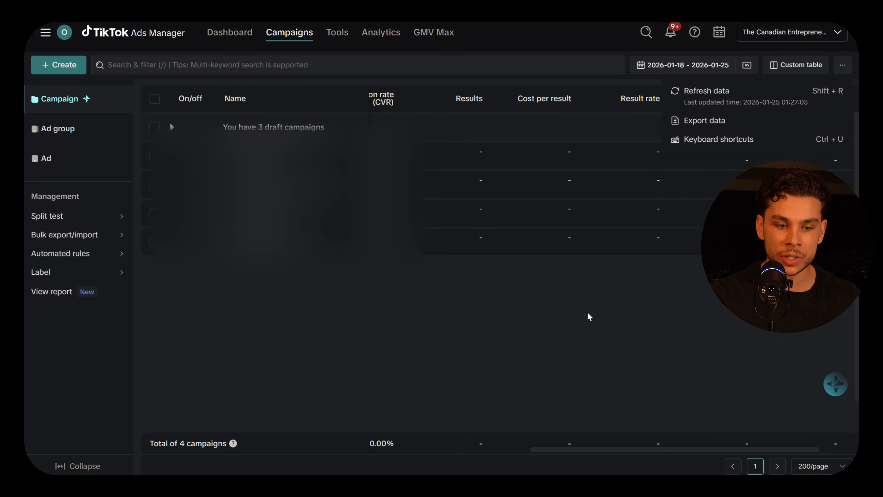